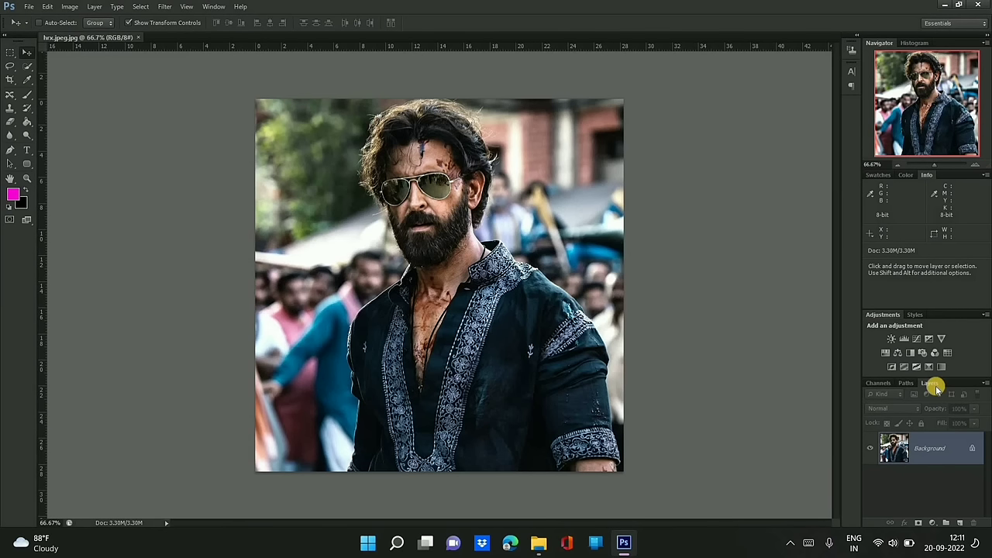
# - Float the Layers panel, unlock Background as a layer named 'Oil Painting', and duplicate it
pyautogui.moveTo(920, 403); pyautogui.dragTo(730, 116)
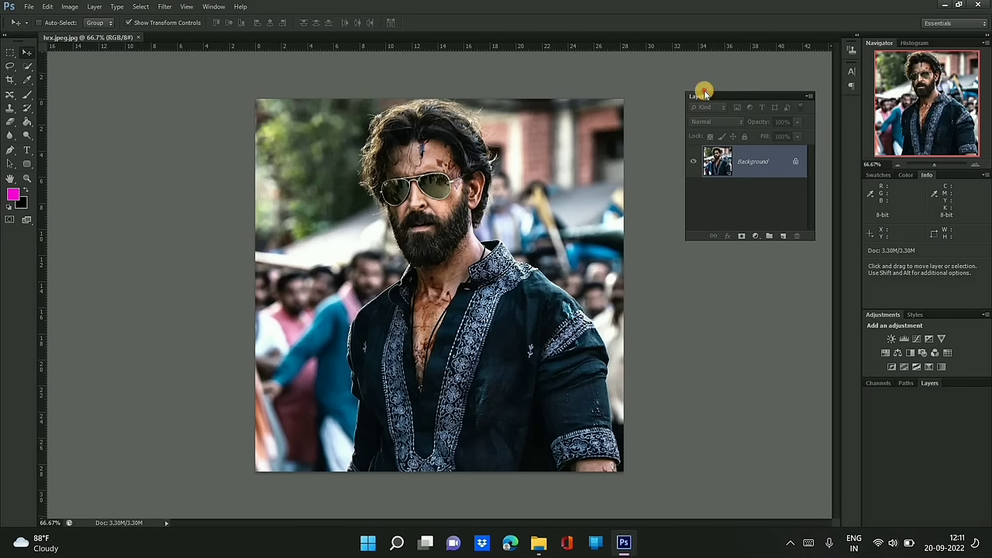
pyautogui.doubleClick(772, 157)
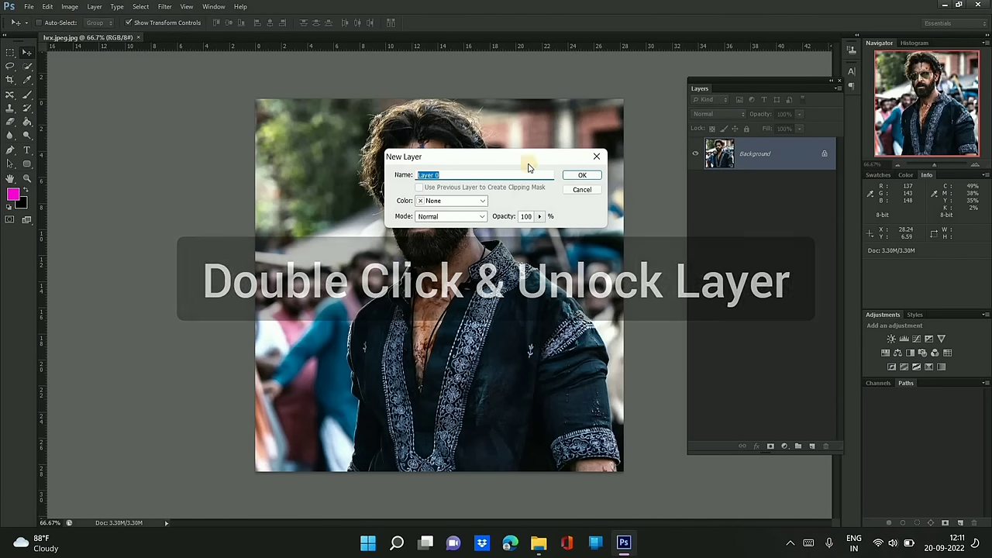
pyautogui.moveTo(529, 203); pyautogui.dragTo(532, 293)
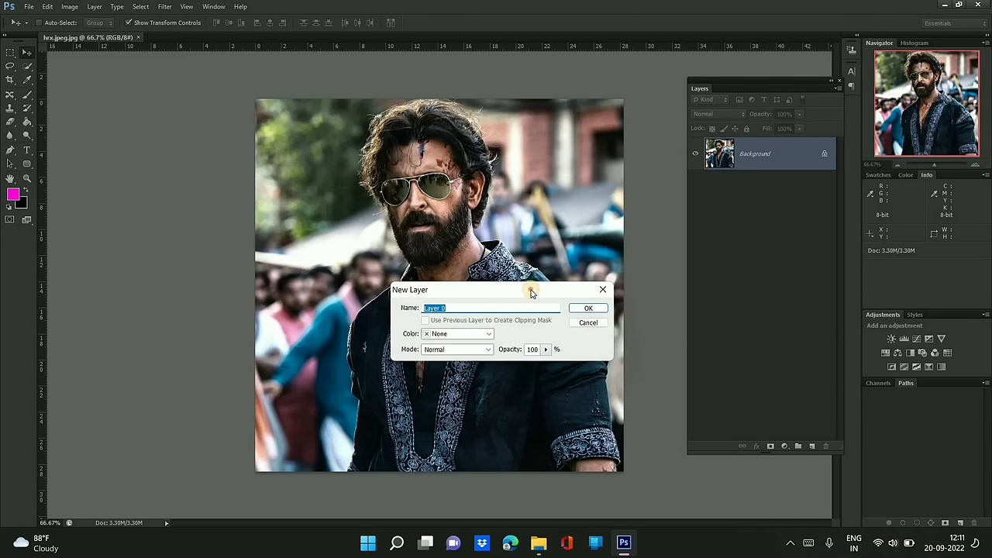
pyautogui.click(494, 306)
pyautogui.press('BackSpace')
pyautogui.press('BackSpace')
pyautogui.press('BackSpace')
pyautogui.write('Oil Painting')
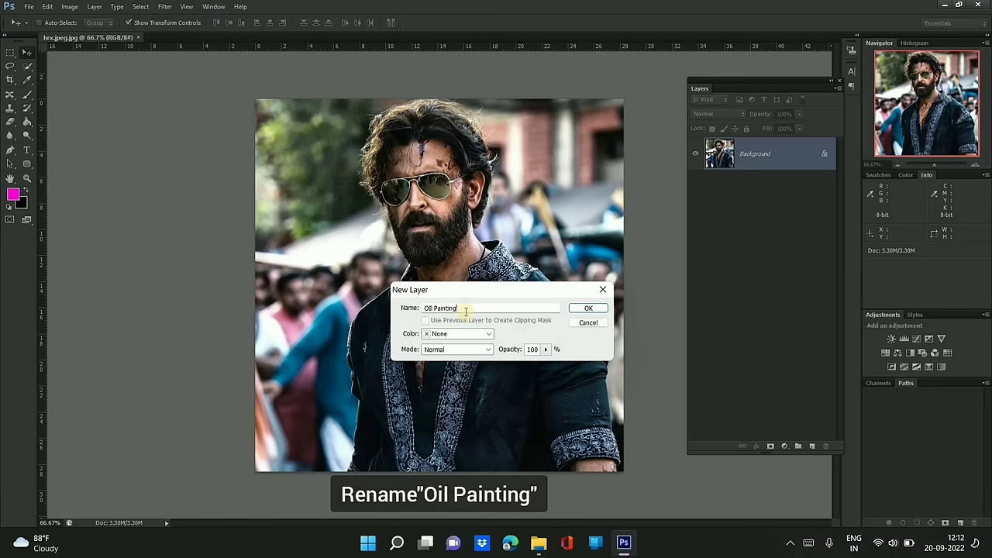
pyautogui.click(593, 310)
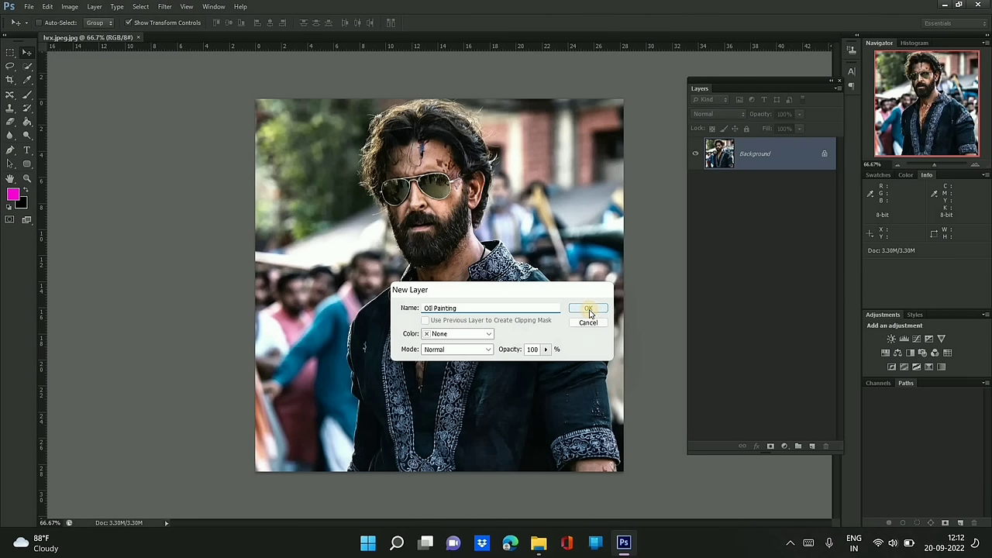
pyautogui.hotkey('ctrl', 'j')
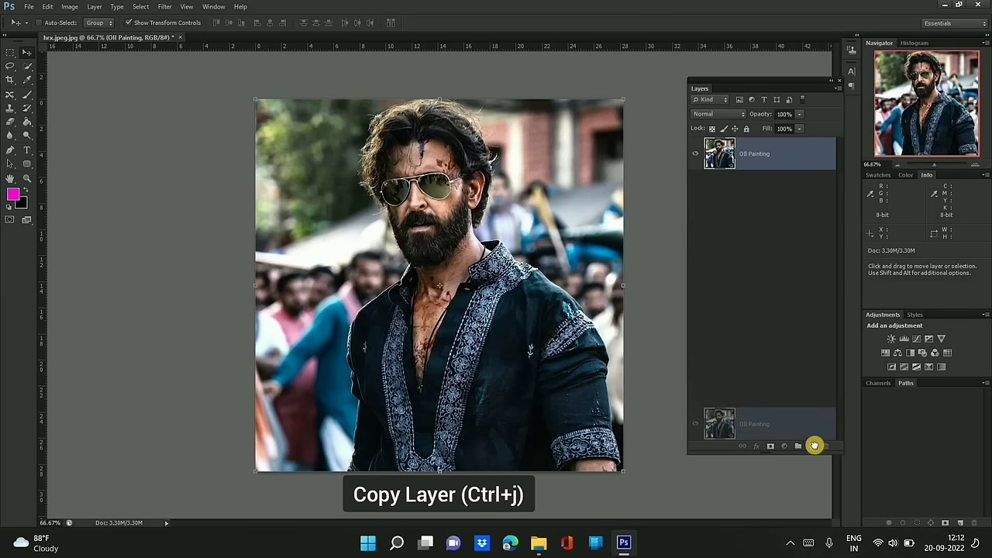
# - Create an Oil Painting copy layer, then move and shorten the floating Layers panel
pyautogui.moveTo(810, 352); pyautogui.dragTo(812, 445)
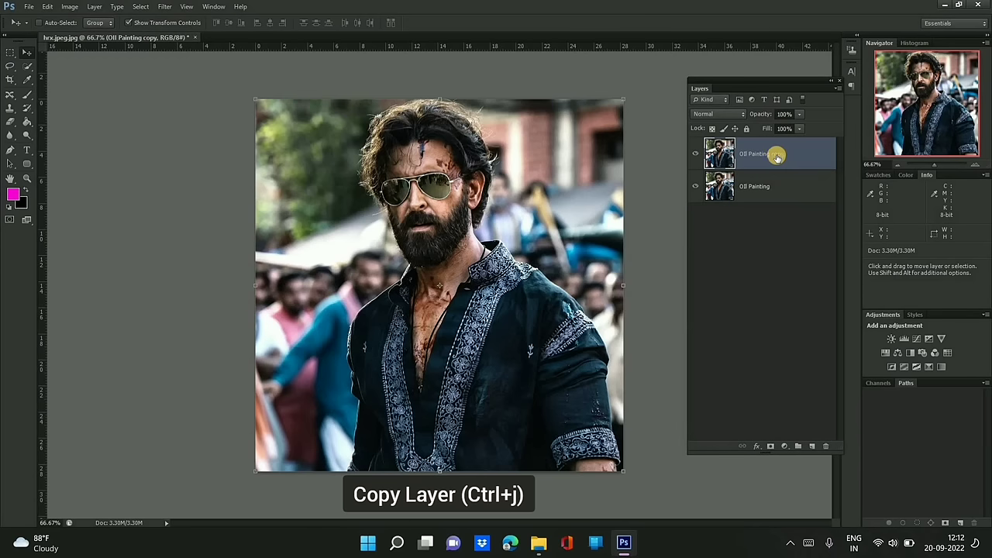
pyautogui.moveTo(780, 81); pyautogui.dragTo(767, 58)
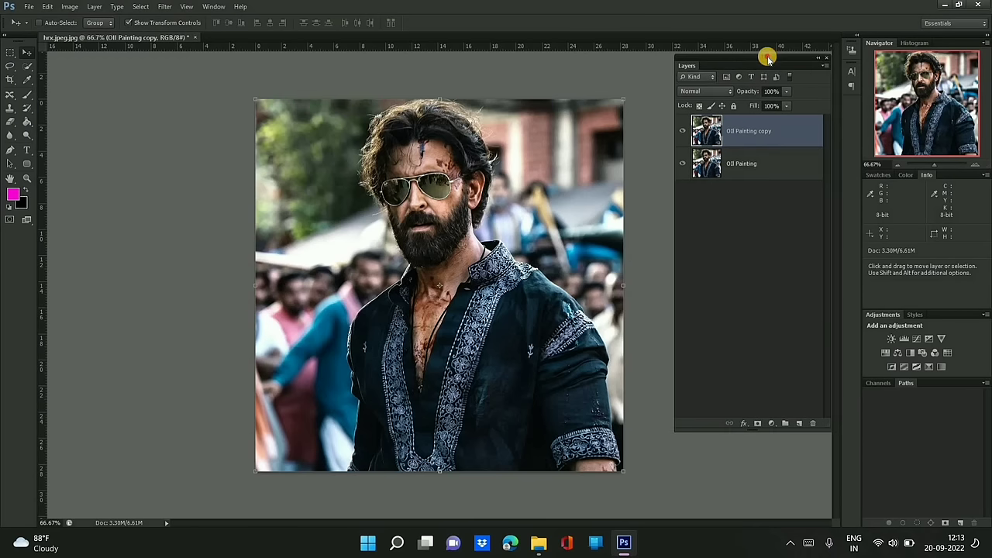
pyautogui.moveTo(775, 432); pyautogui.dragTo(777, 303)
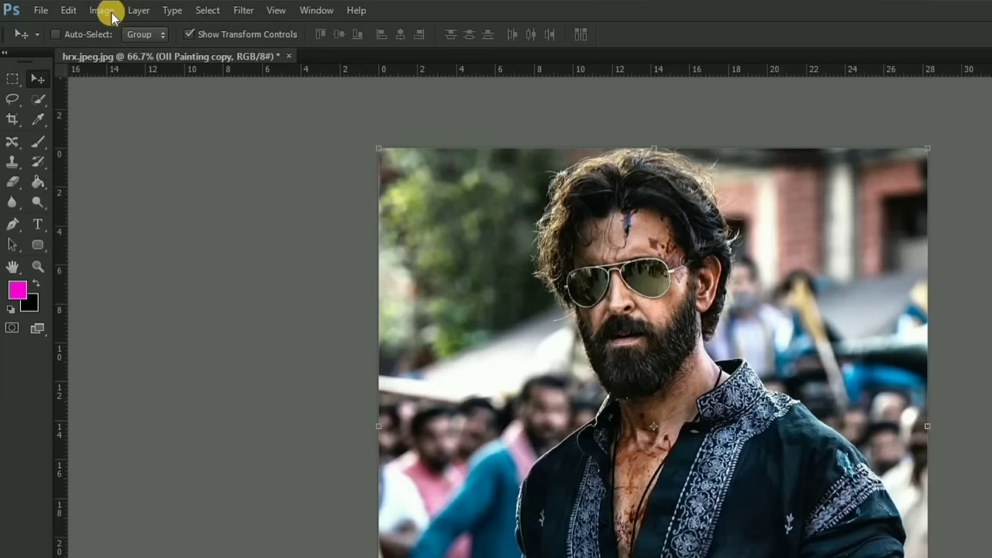
# - Apply Shadows/Highlights to the copy to brighten the portrait's dark areas
pyautogui.click(71, 8)
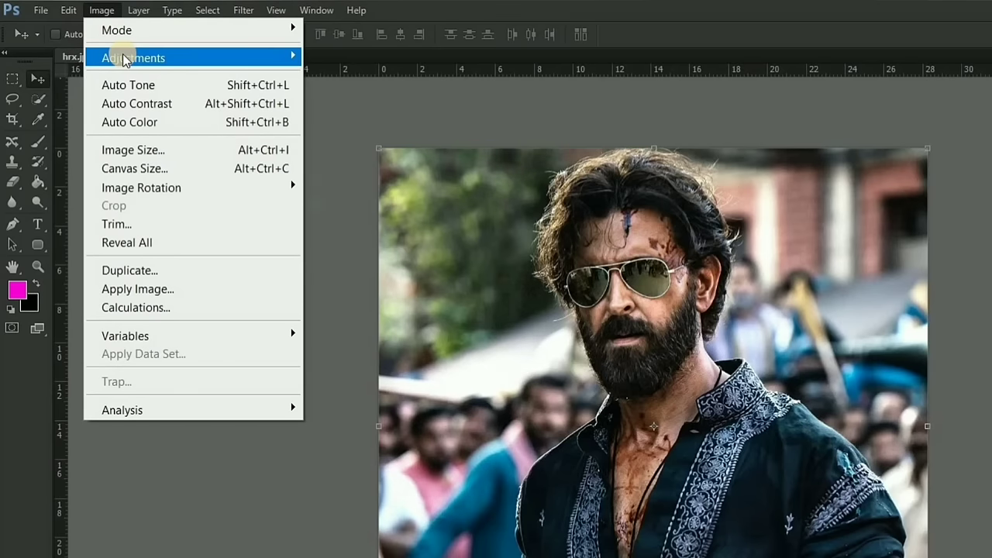
pyautogui.moveTo(133, 58)
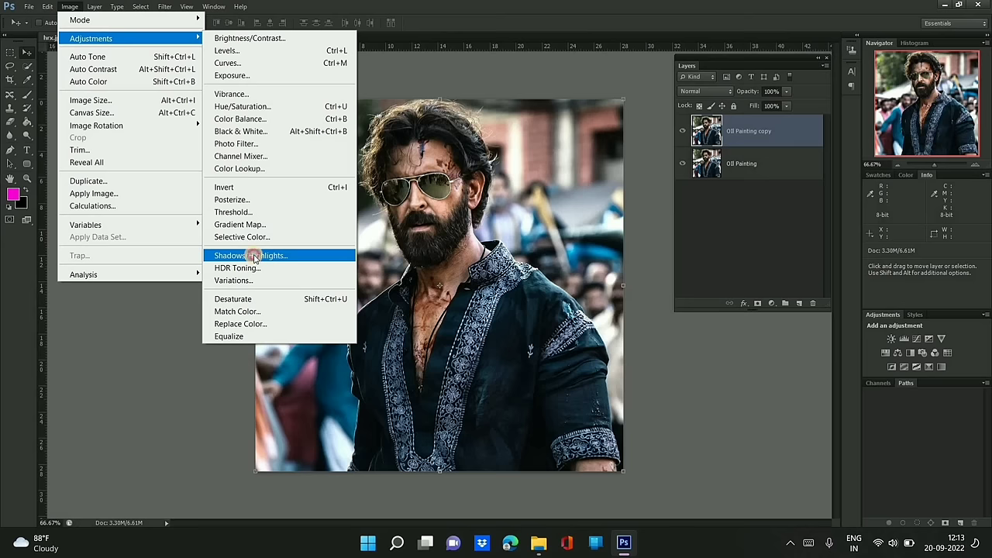
pyautogui.click(381, 387)
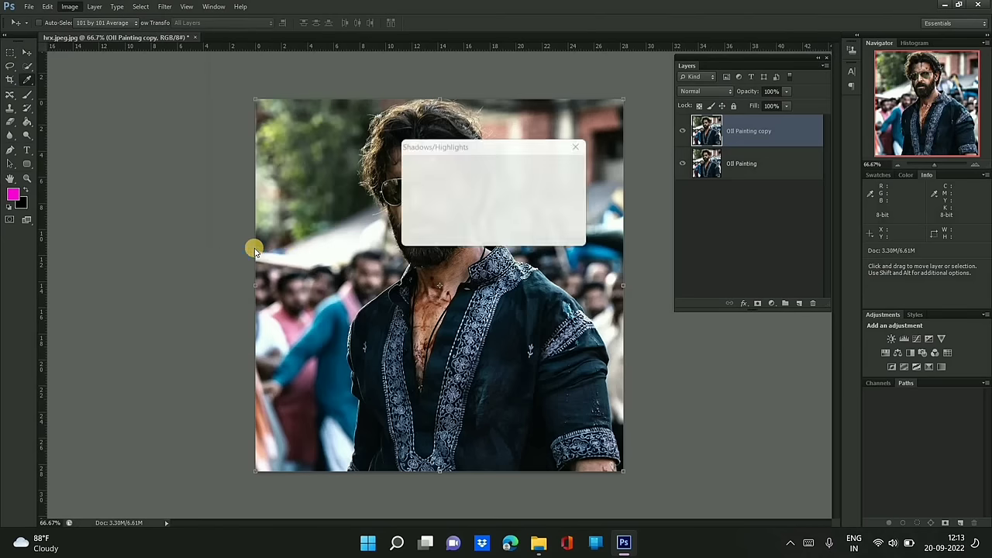
pyautogui.moveTo(520, 148); pyautogui.dragTo(519, 263)
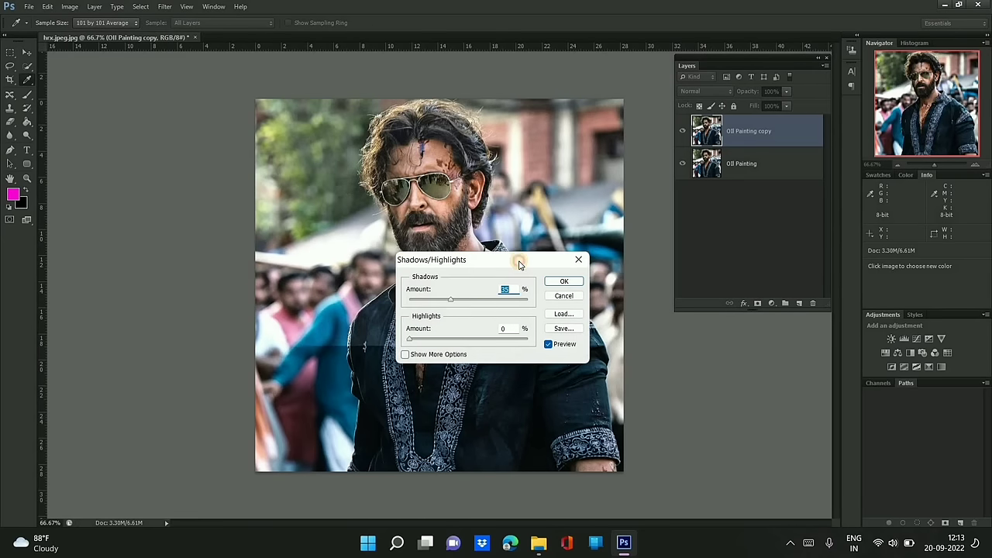
pyautogui.click(569, 289)
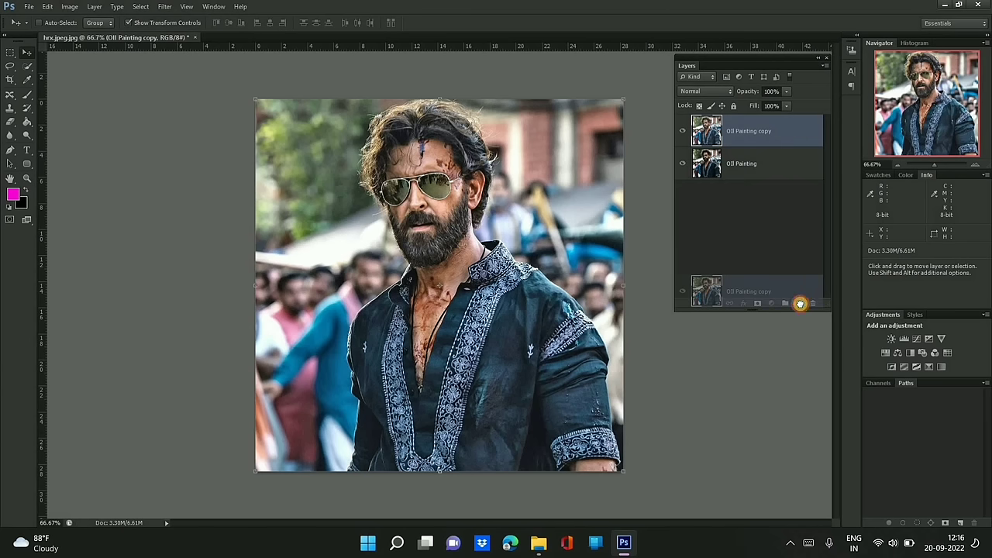
# - Duplicate Oil Painting copy, apply High Pass to the new copy, and blend it as Overlay
pyautogui.moveTo(762, 134); pyautogui.dragTo(799, 303)
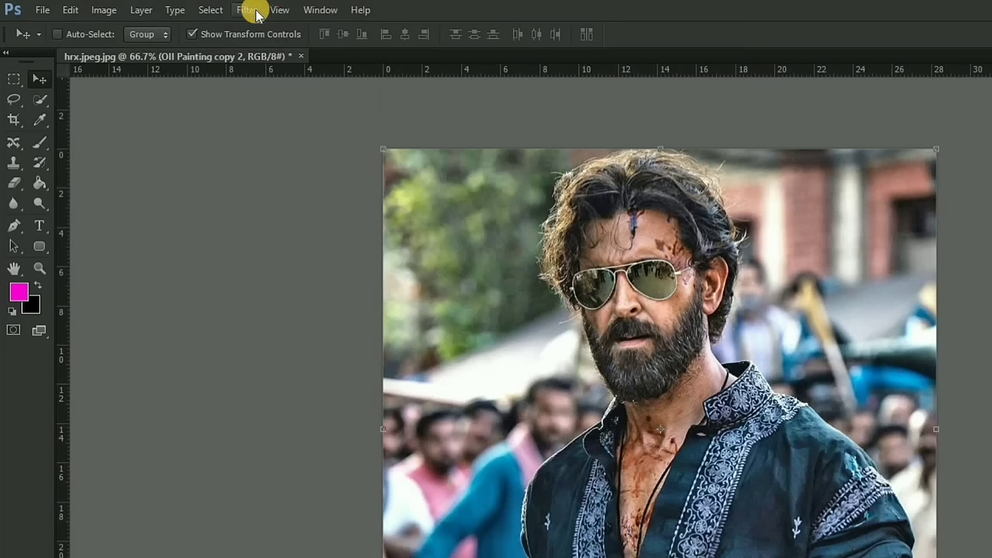
pyautogui.click(246, 10)
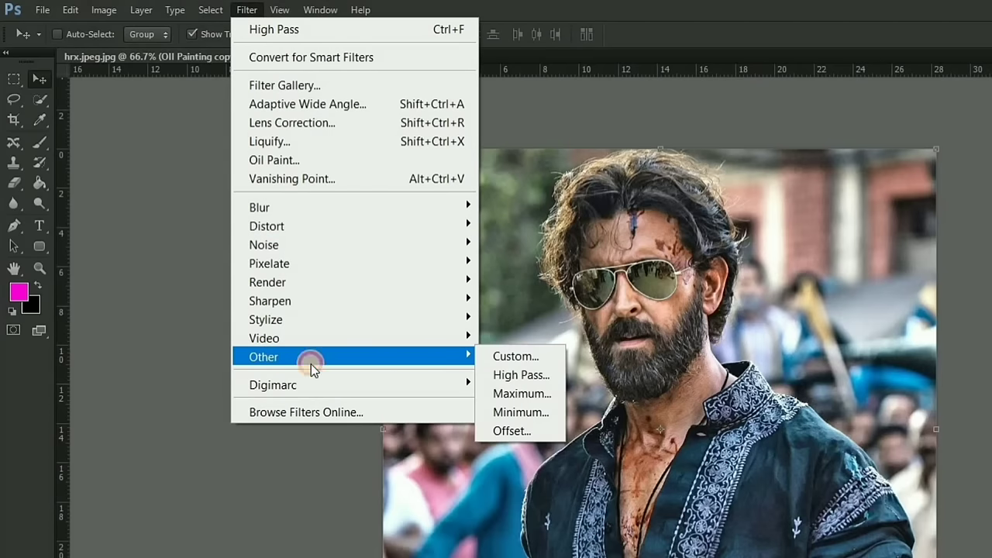
pyautogui.moveTo(263, 356)
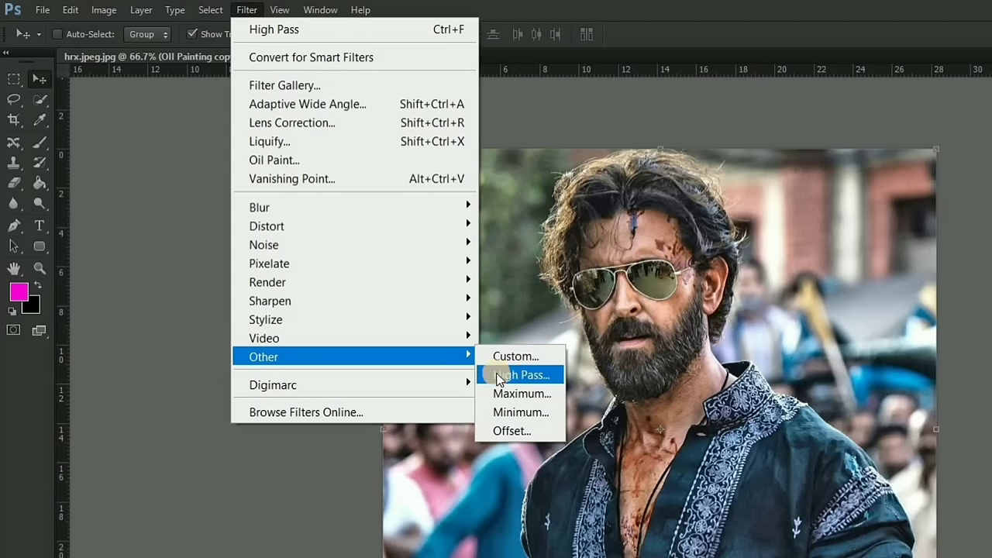
pyautogui.click(520, 375)
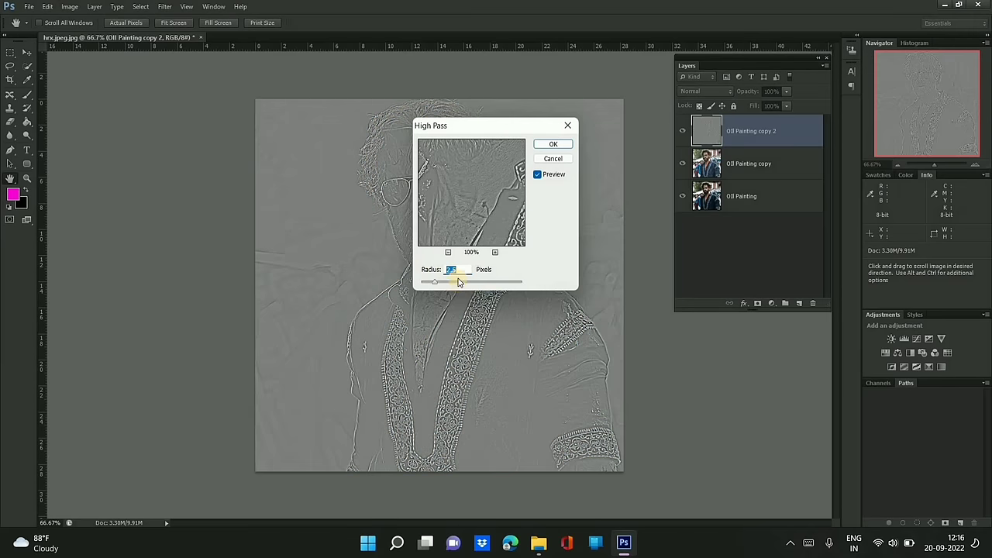
pyautogui.click(550, 146)
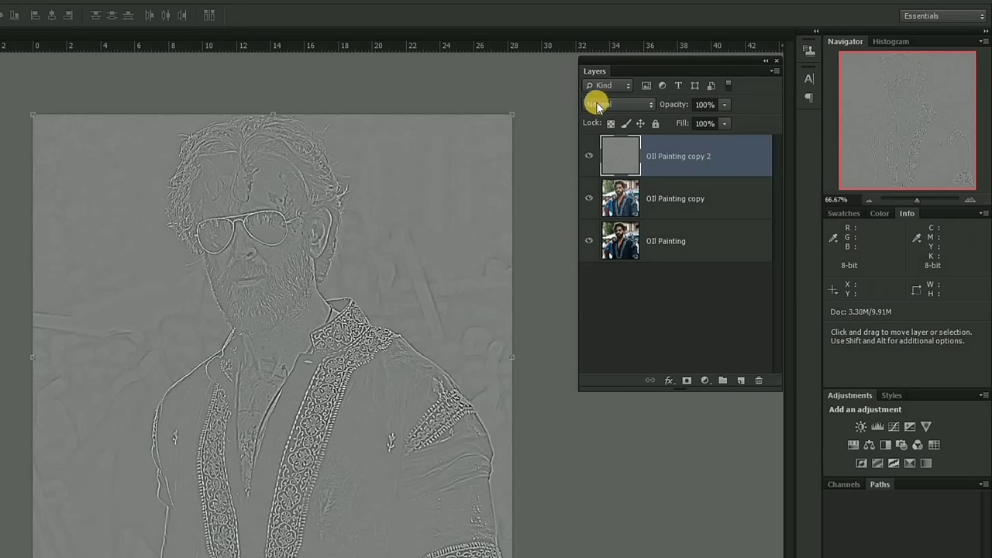
pyautogui.click(601, 106)
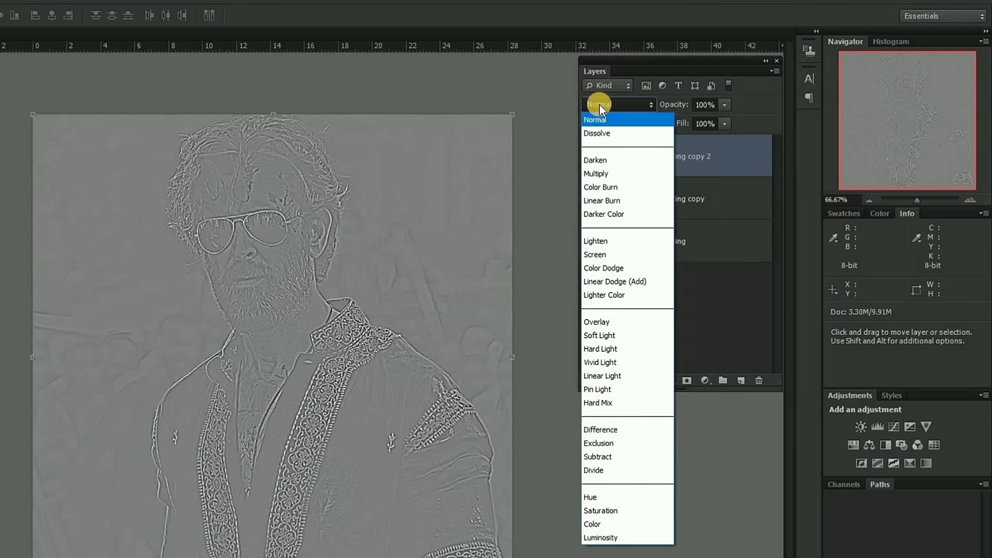
pyautogui.click(619, 324)
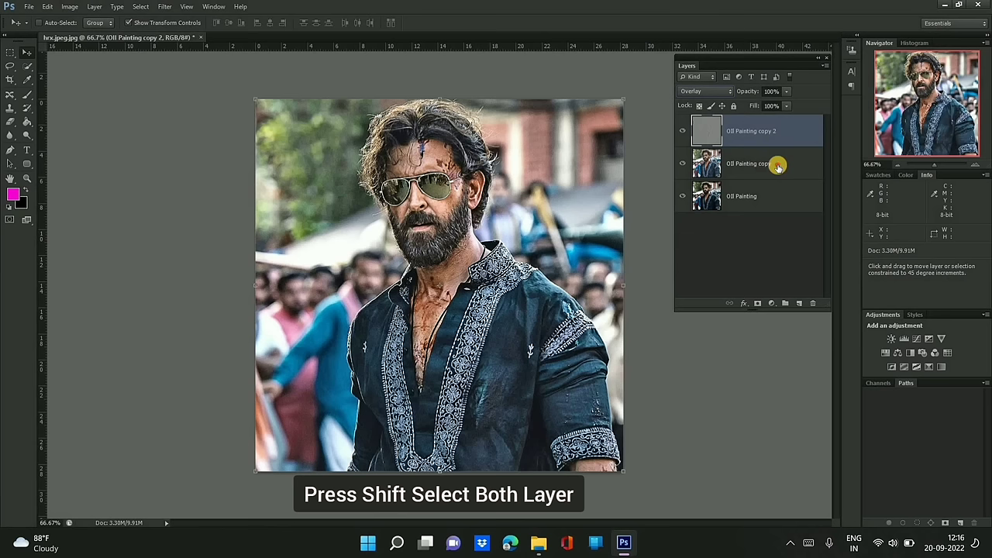
# - Select Oil Painting copy 2 together with Oil Painting copy and merge them
pyautogui.keyDown('shift'); pyautogui.click(778, 166); pyautogui.keyUp('shift')
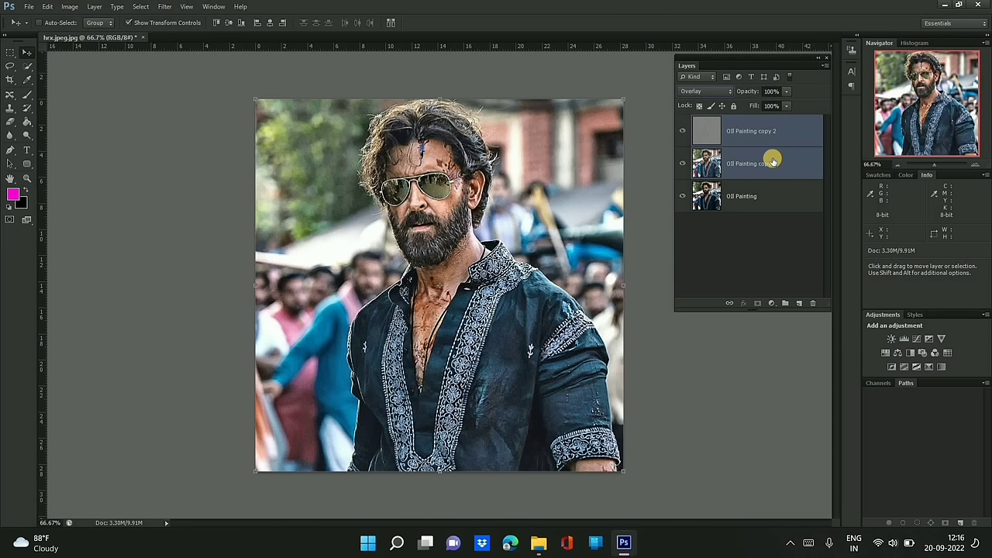
pyautogui.rightClick(769, 159)
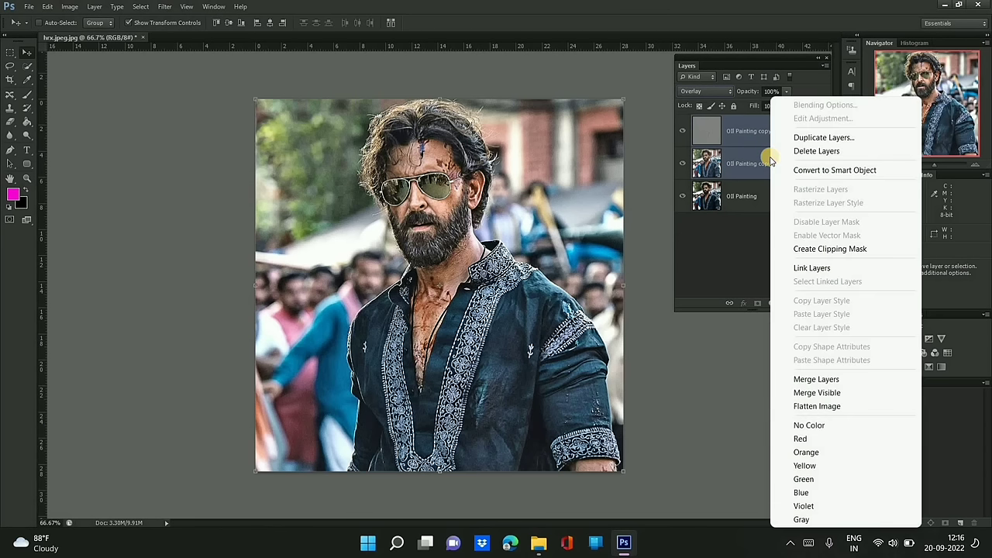
pyautogui.click(808, 380)
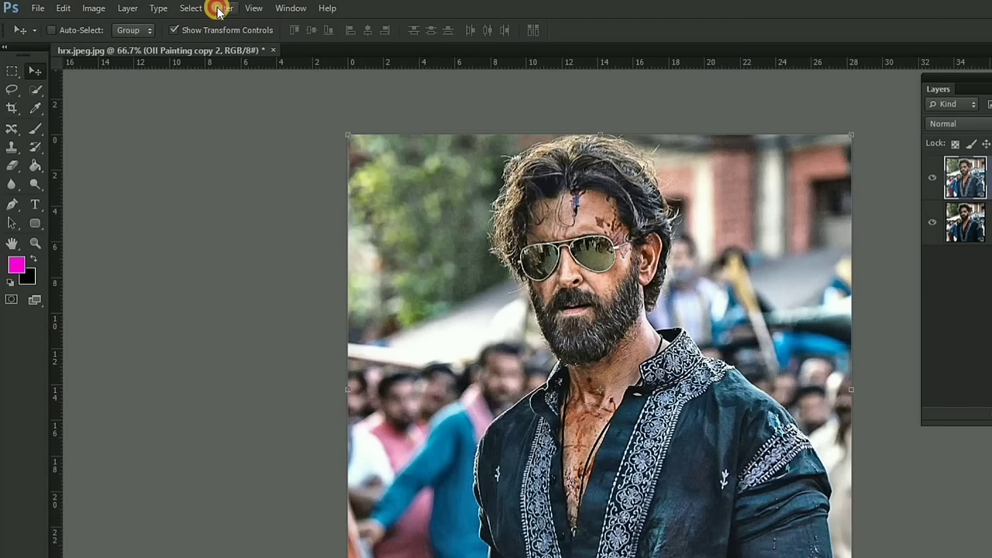
# - Apply Unsharp Mask to the merged layer: 130% amount, 2.0 px radius, 0 threshold
pyautogui.click(221, 8)
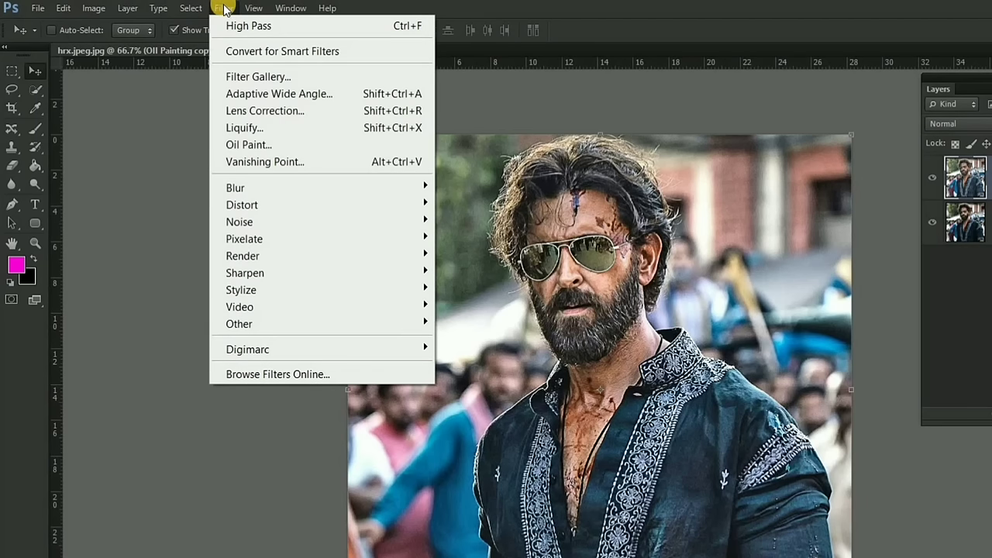
pyautogui.click(259, 276)
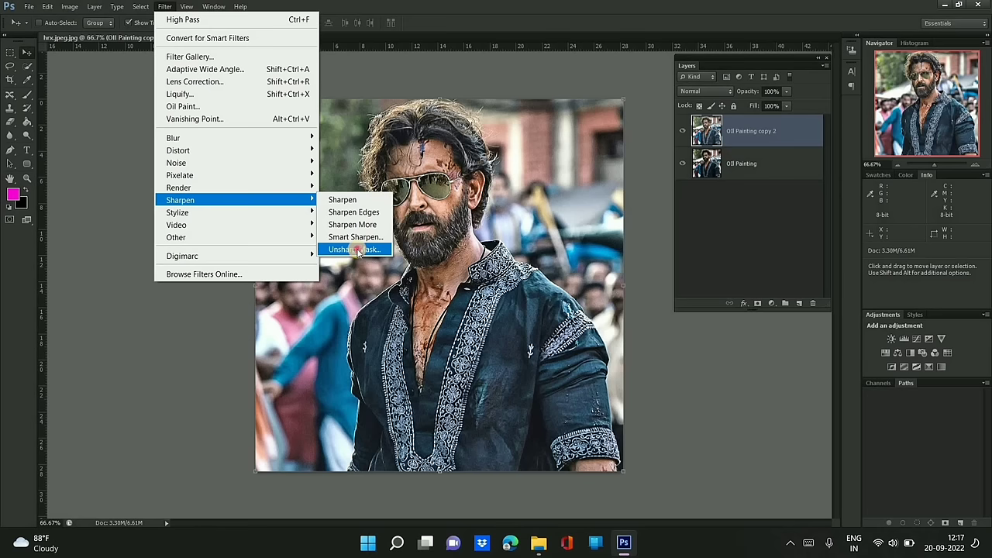
pyautogui.click(486, 342)
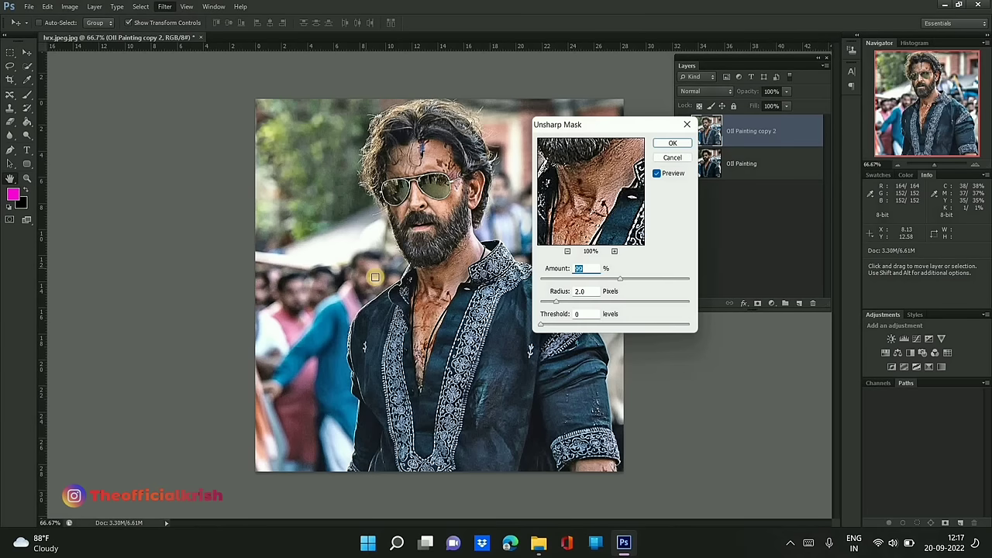
pyautogui.click(586, 268)
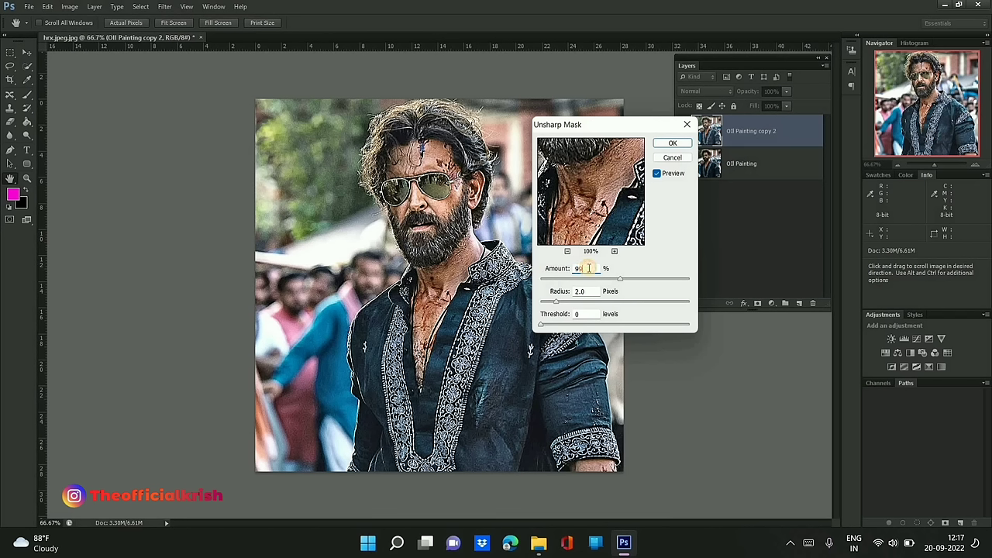
pyautogui.write('130')
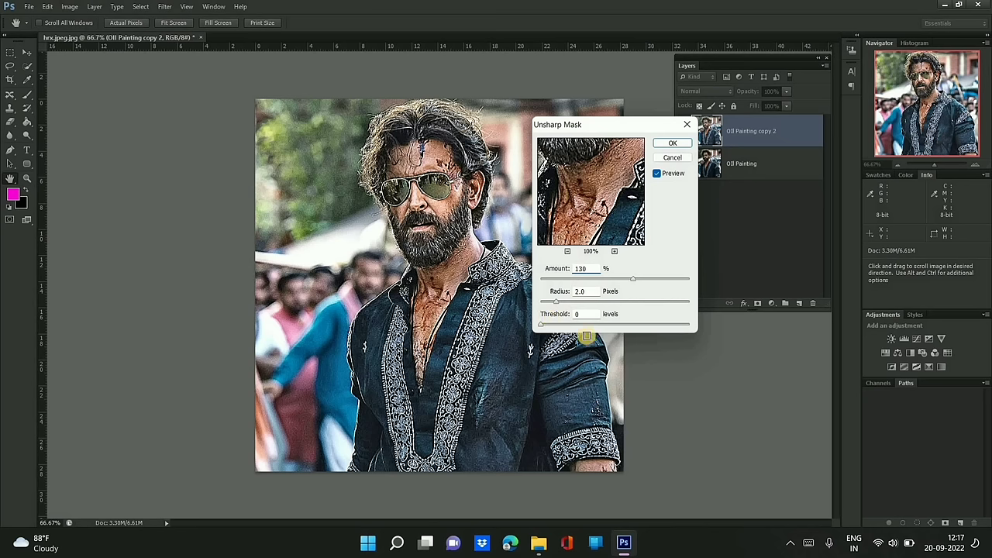
pyautogui.click(672, 145)
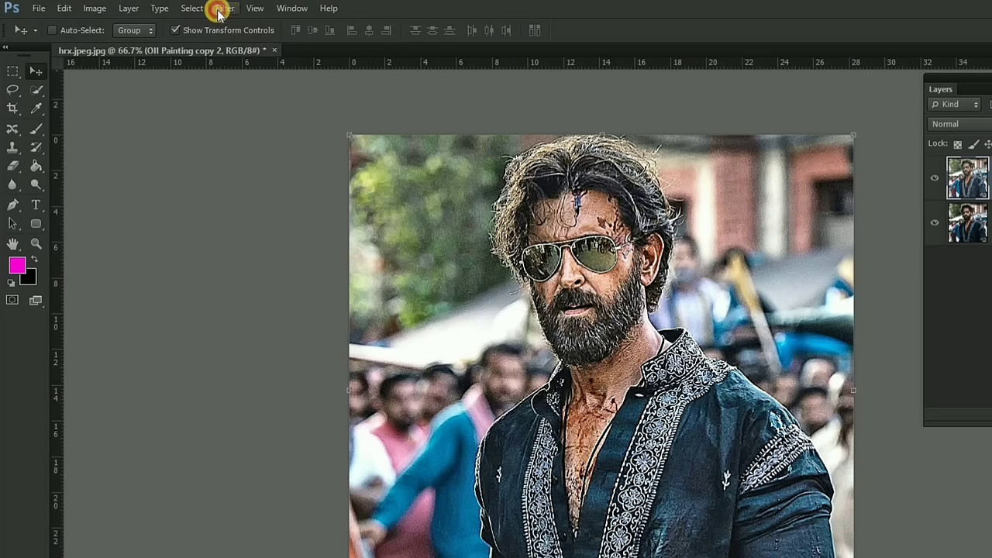
# - Apply an Anisotropic-mode Diffuse filter to the Oil Painting copy 2 layer
pyautogui.click(219, 9)
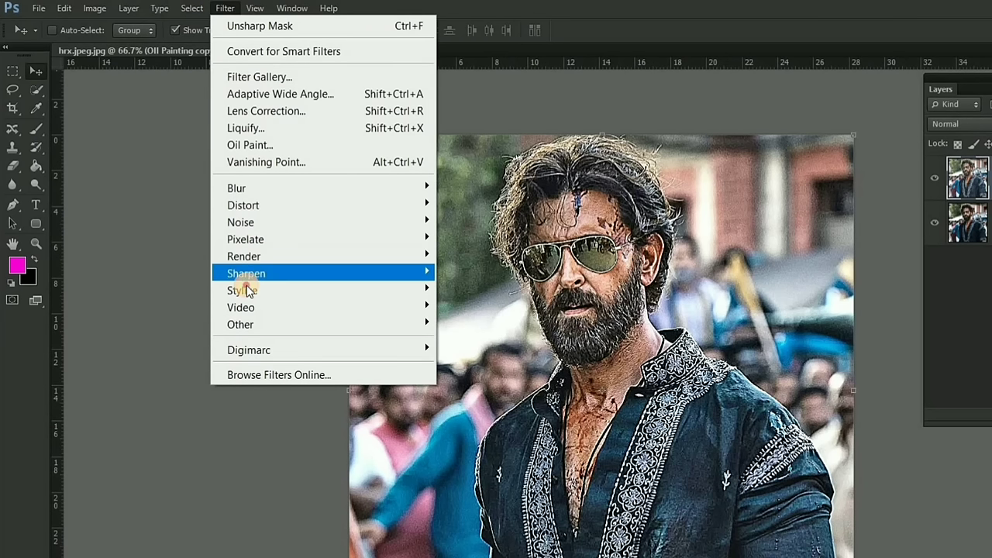
pyautogui.moveTo(321, 290)
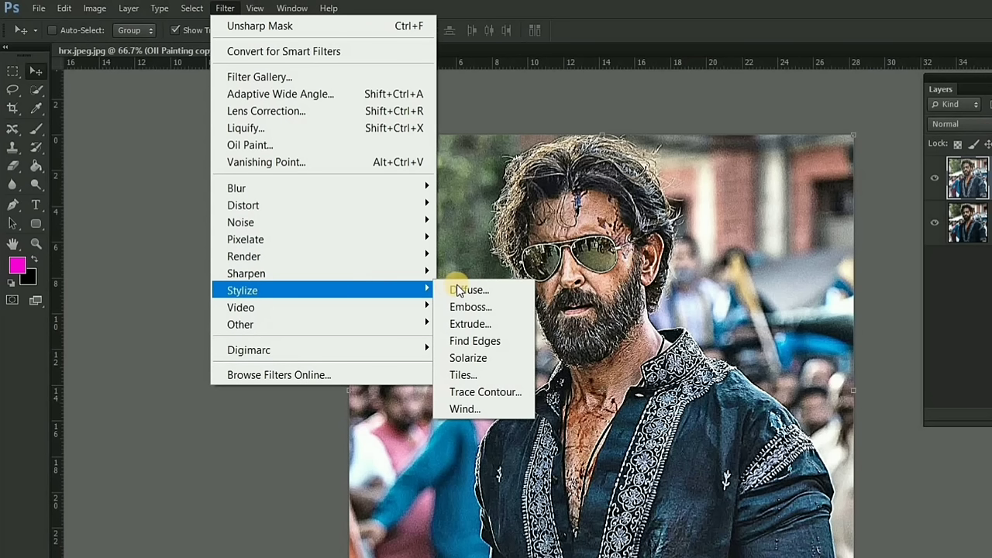
pyautogui.click(497, 293)
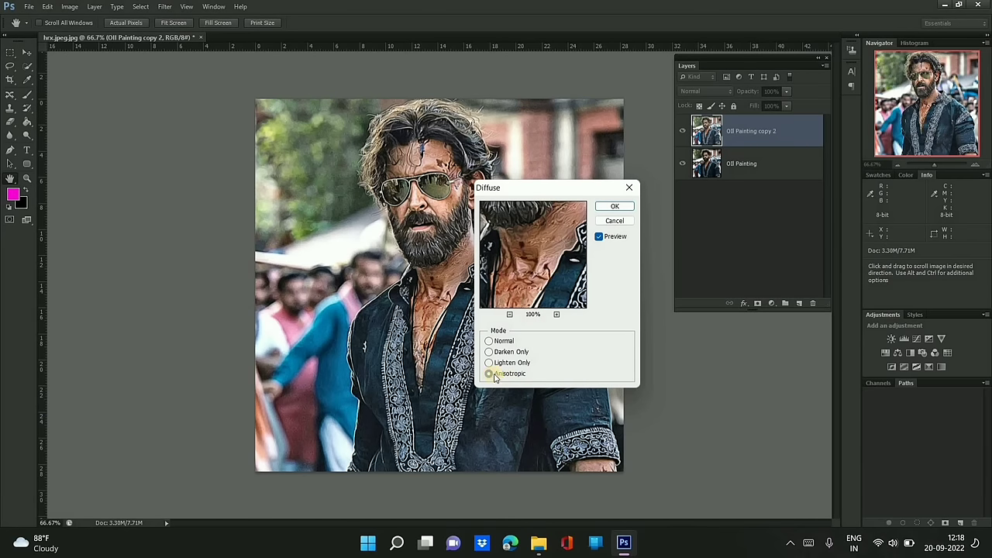
pyautogui.click(612, 206)
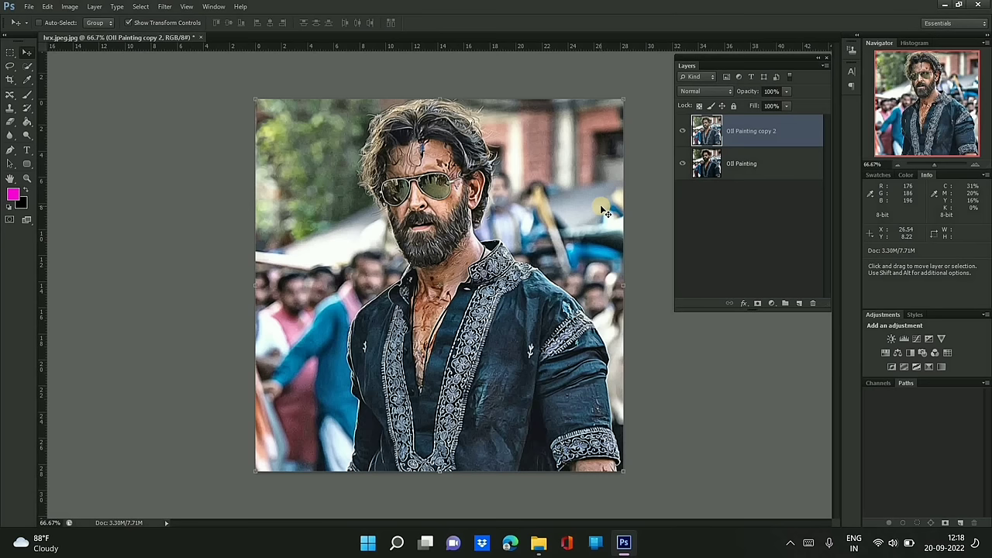
pyautogui.click(68, 7)
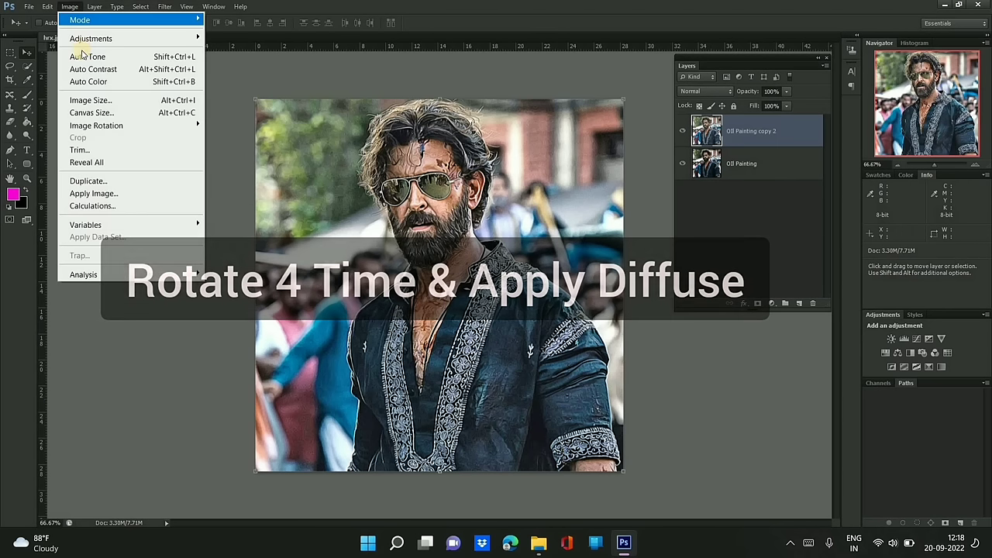
# - Rotate the canvas 90° clockwise twice, reapplying Diffuse after each turn
pyautogui.click(101, 127)
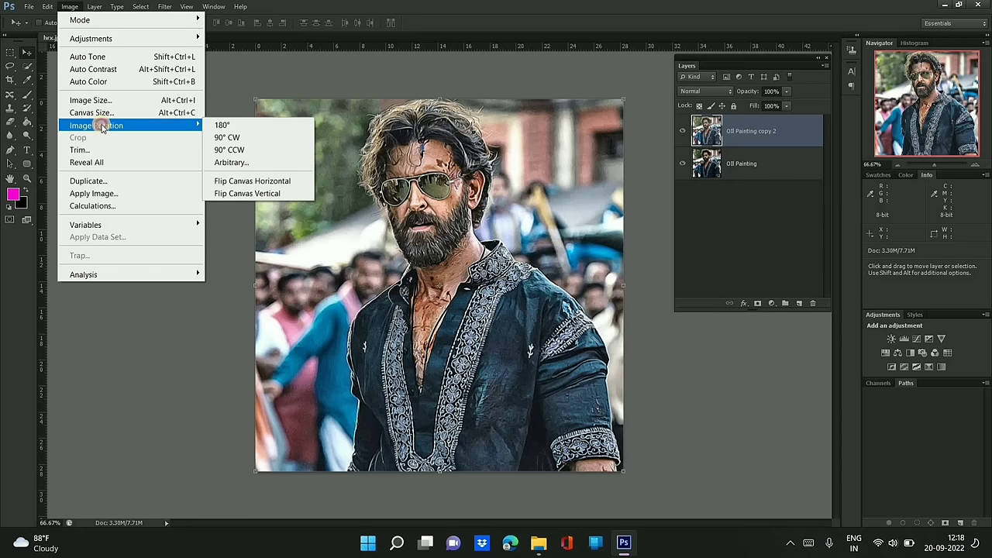
pyautogui.click(240, 138)
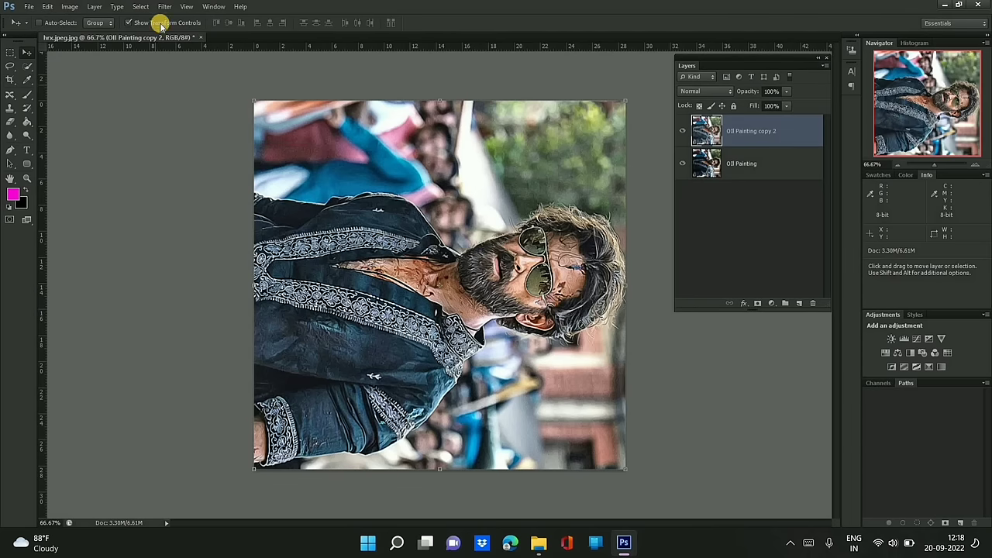
pyautogui.click(164, 6)
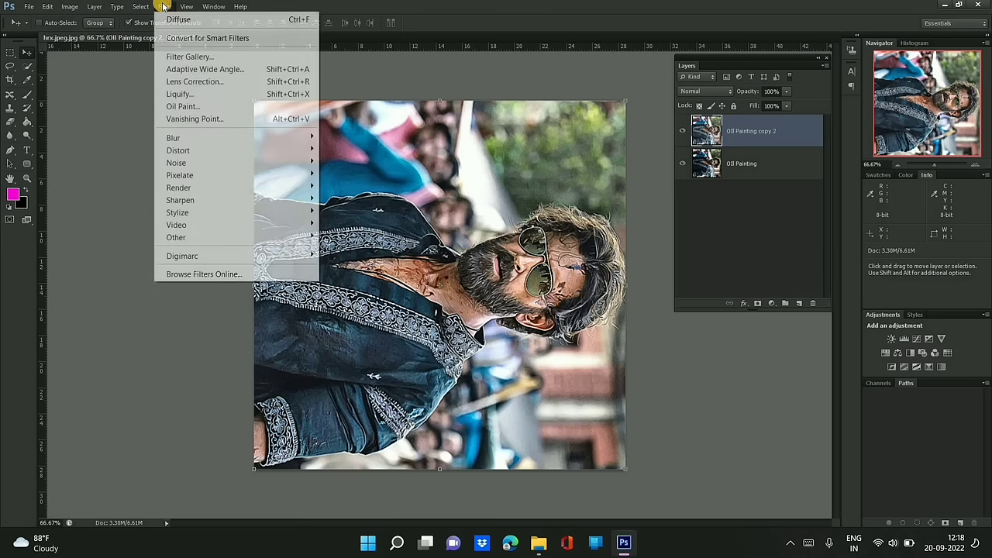
pyautogui.click(219, 20)
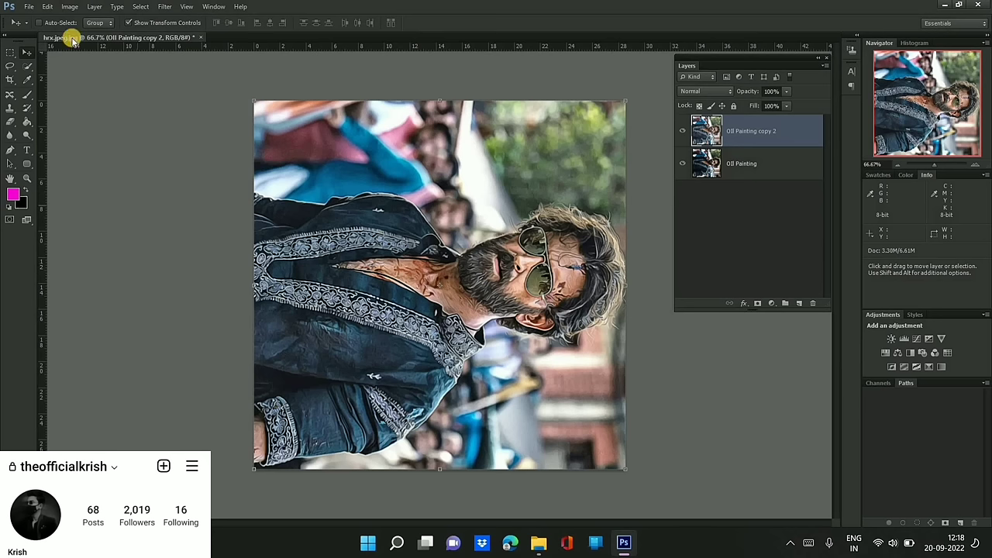
pyautogui.click(69, 8)
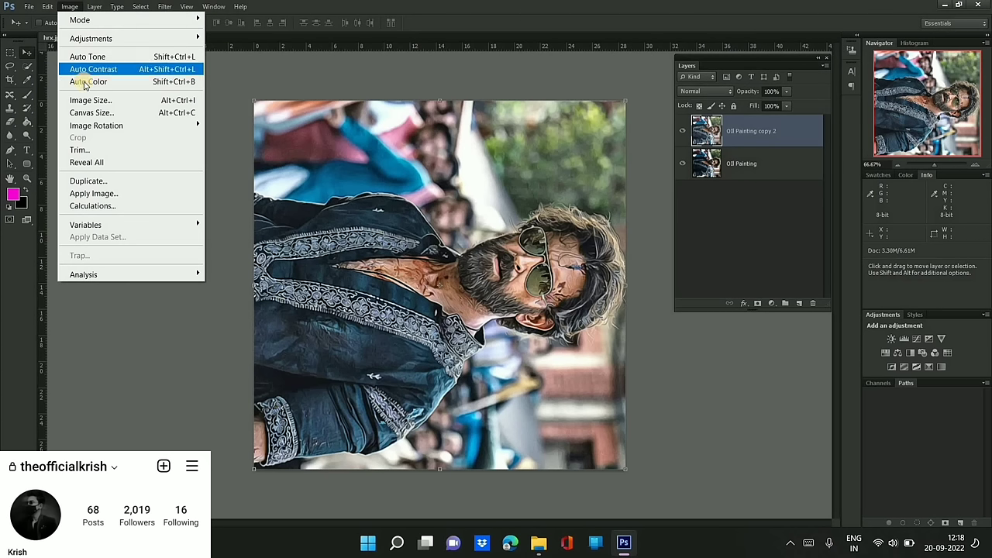
pyautogui.click(100, 127)
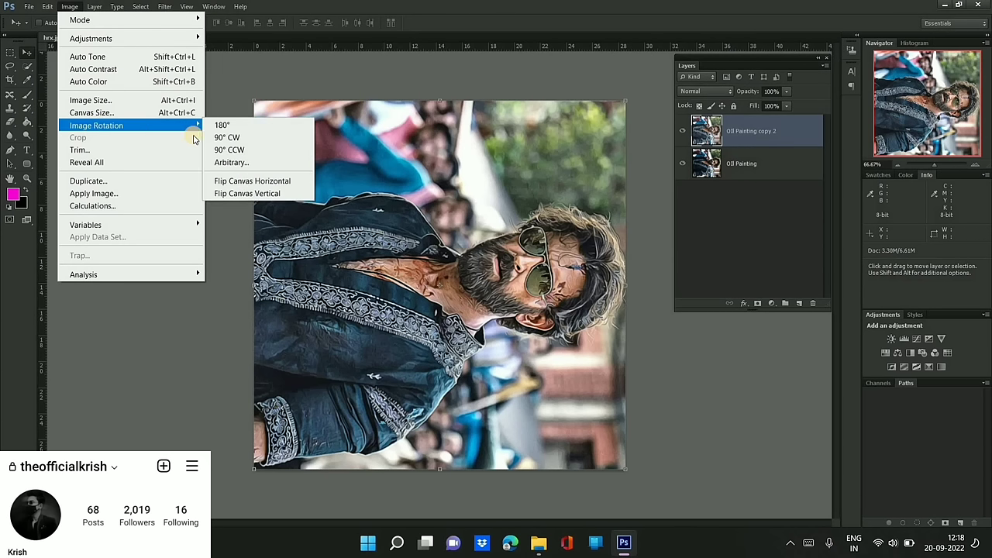
pyautogui.click(243, 138)
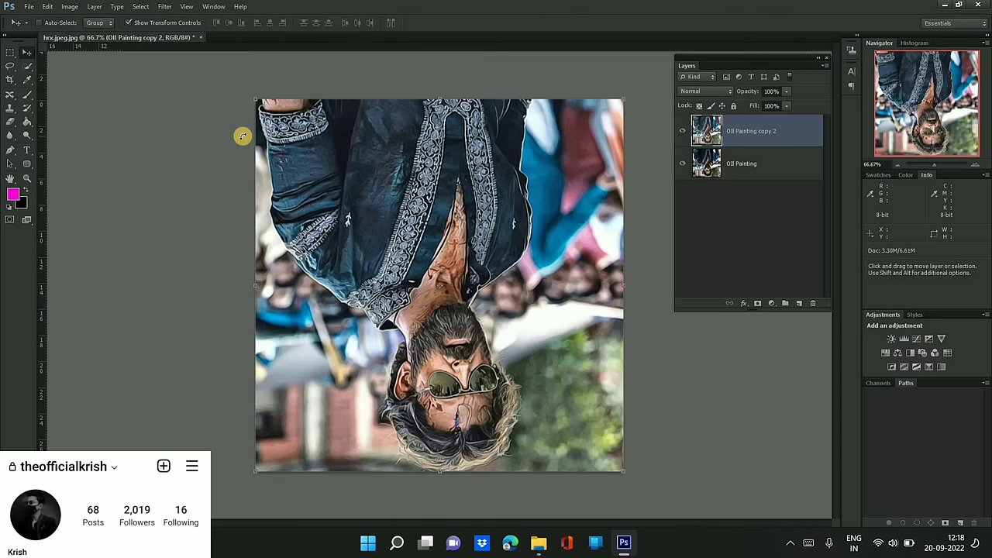
pyautogui.click(165, 7)
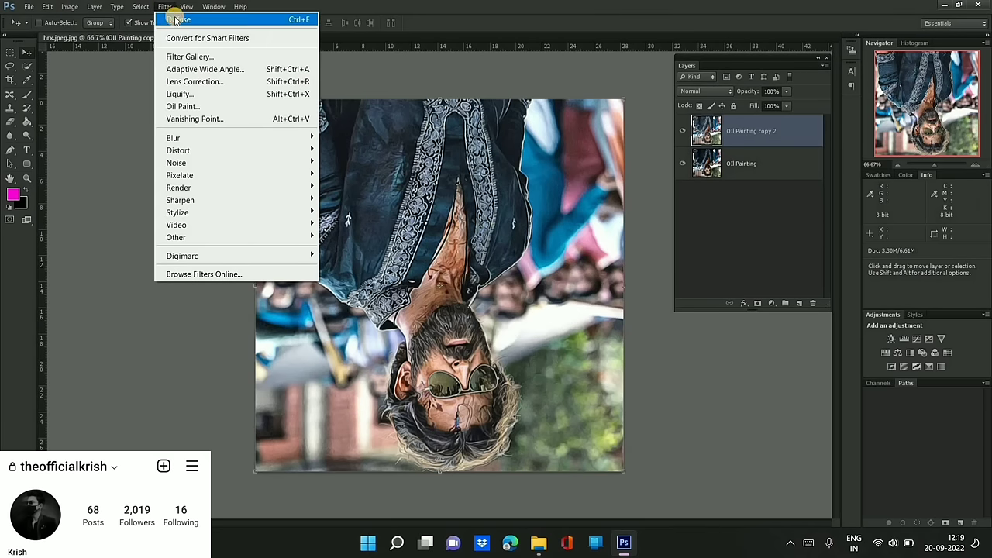
pyautogui.click(186, 27)
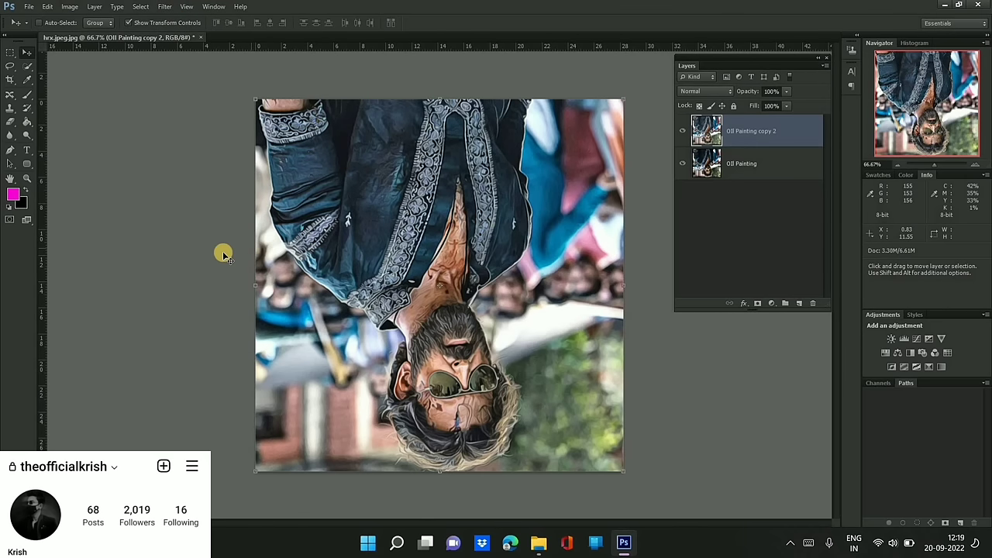
# - Rotate 90° clockwise again, reapply Diffuse, then rotate the portrait back upright
pyautogui.click(68, 7)
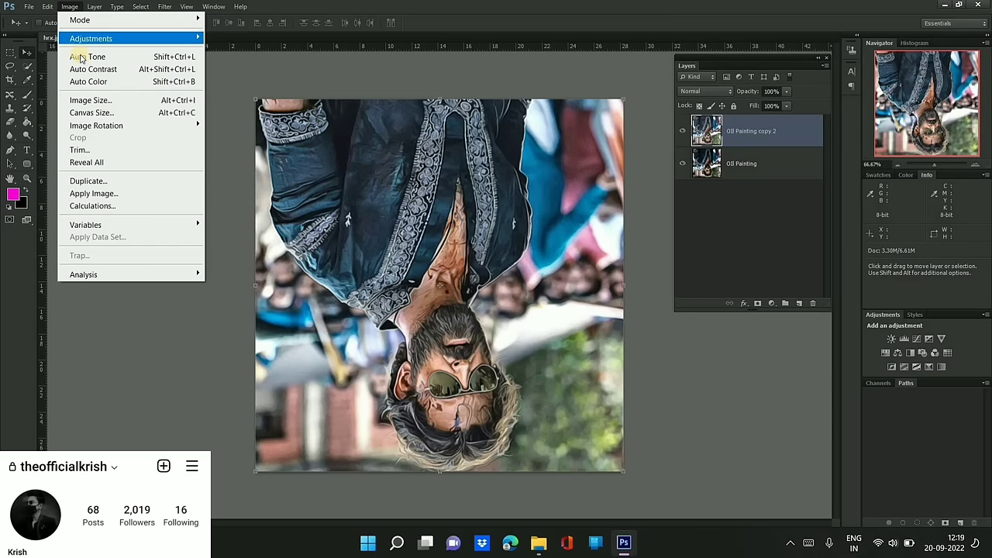
pyautogui.moveTo(96, 124)
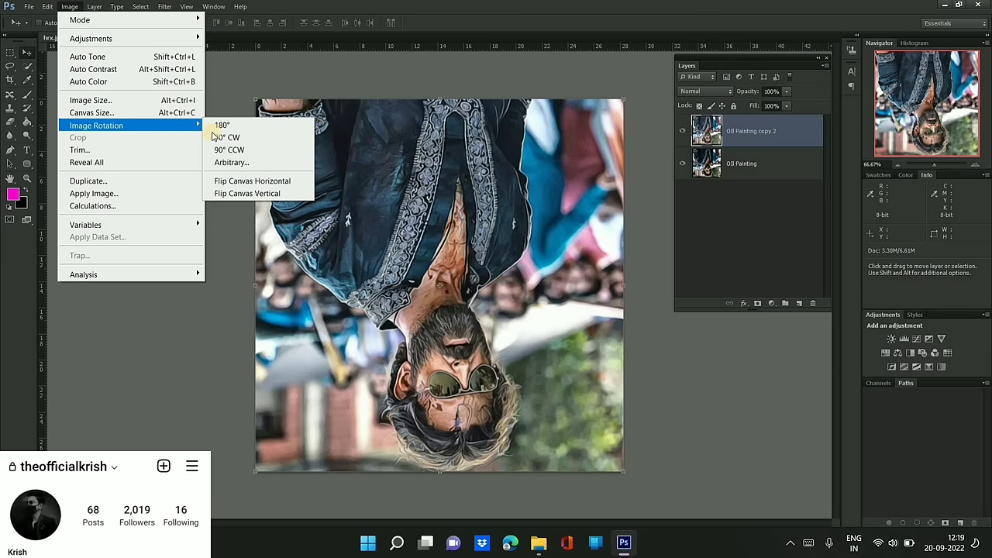
pyautogui.click(238, 138)
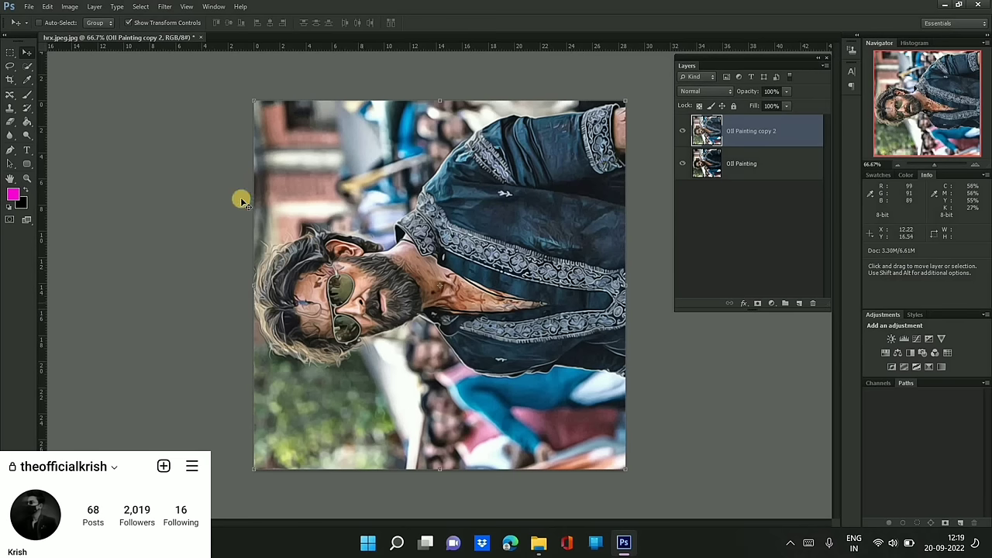
pyautogui.click(161, 9)
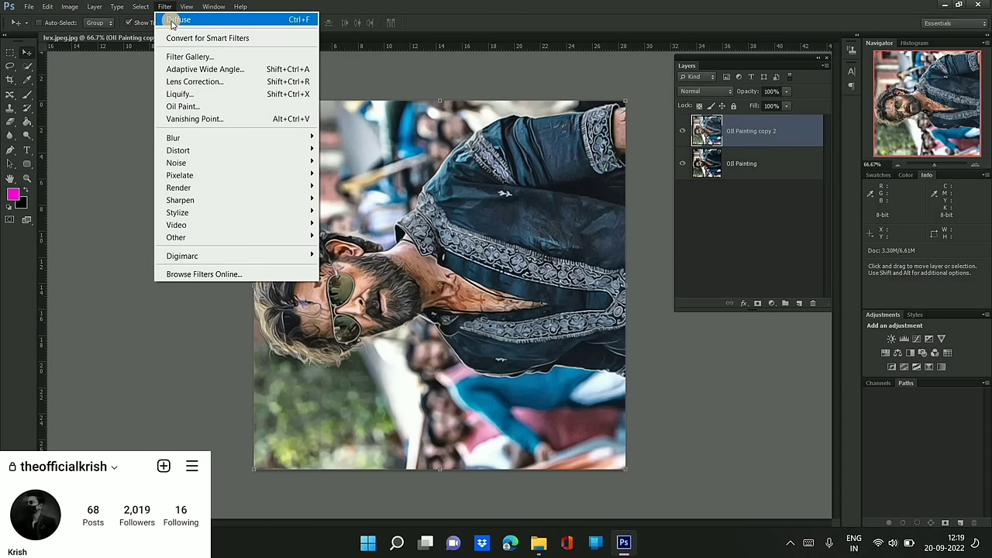
pyautogui.click(214, 24)
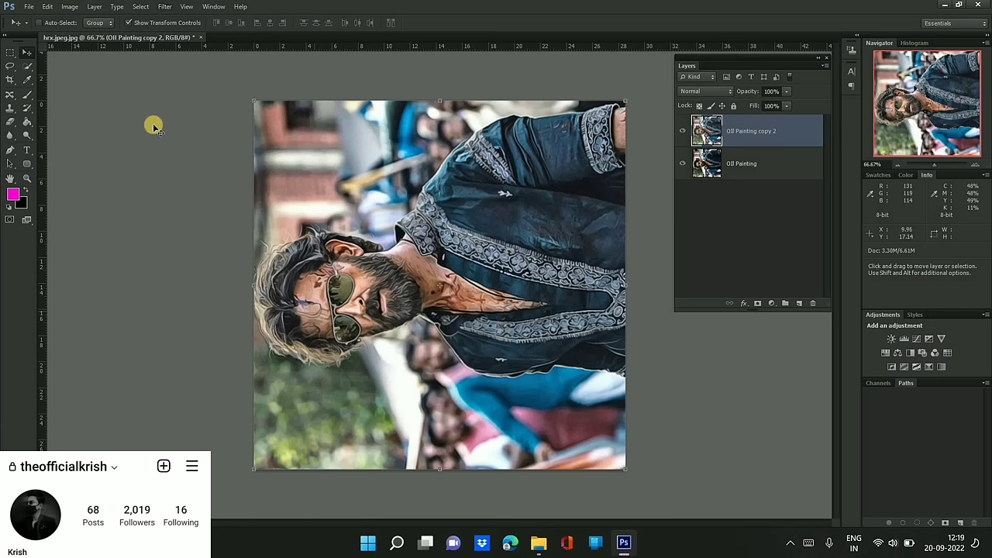
pyautogui.click(72, 7)
pyautogui.moveTo(96, 126)
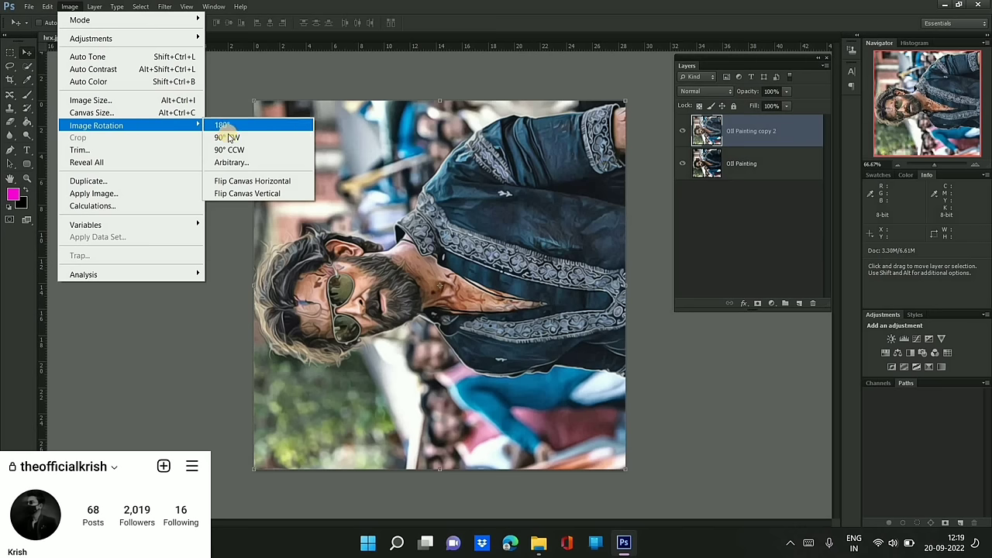
pyautogui.click(229, 137)
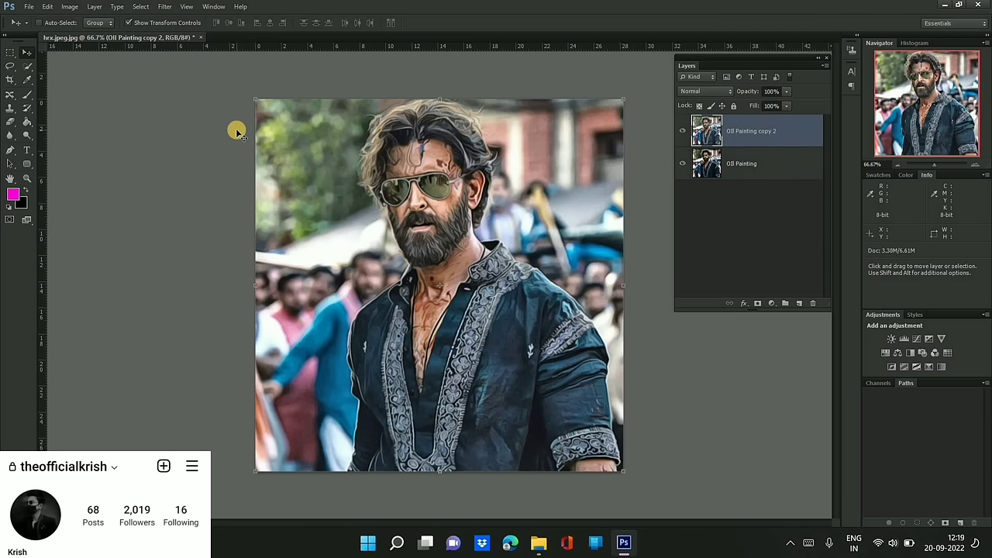
pyautogui.click(162, 7)
# - Apply Reduce Noise at Strength 10 with Preserve Details, Color Noise and Sharpen Details at 0%
pyautogui.click(197, 18)
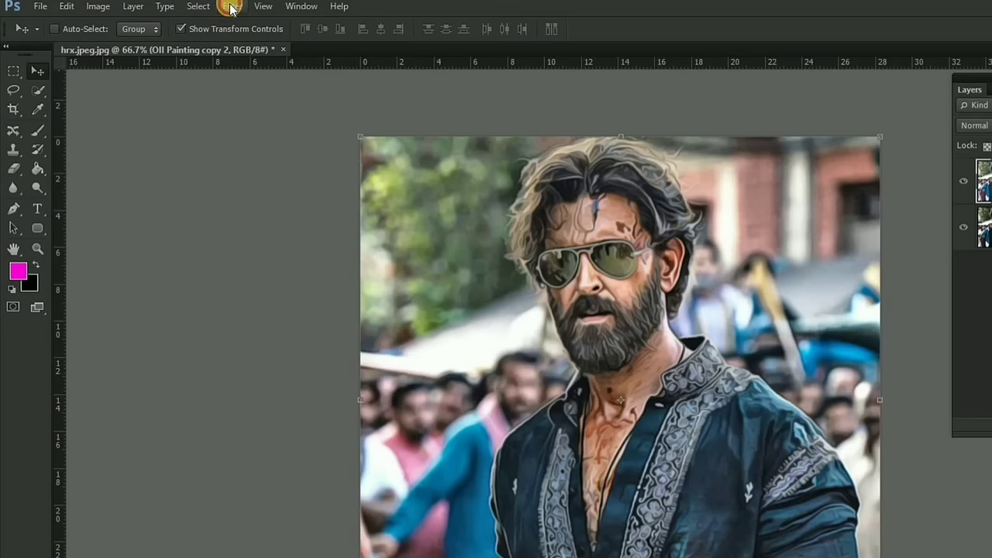
pyautogui.click(231, 7)
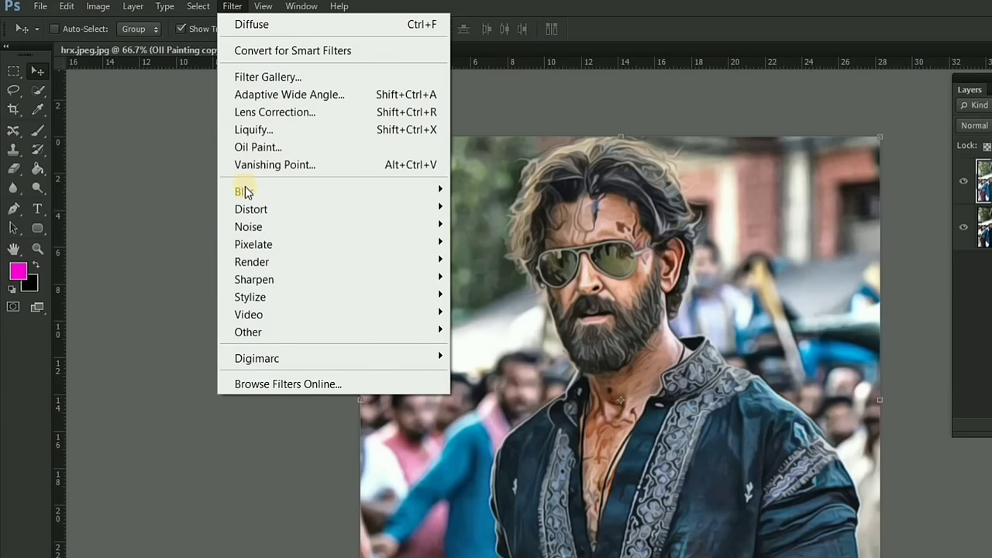
pyautogui.moveTo(249, 226)
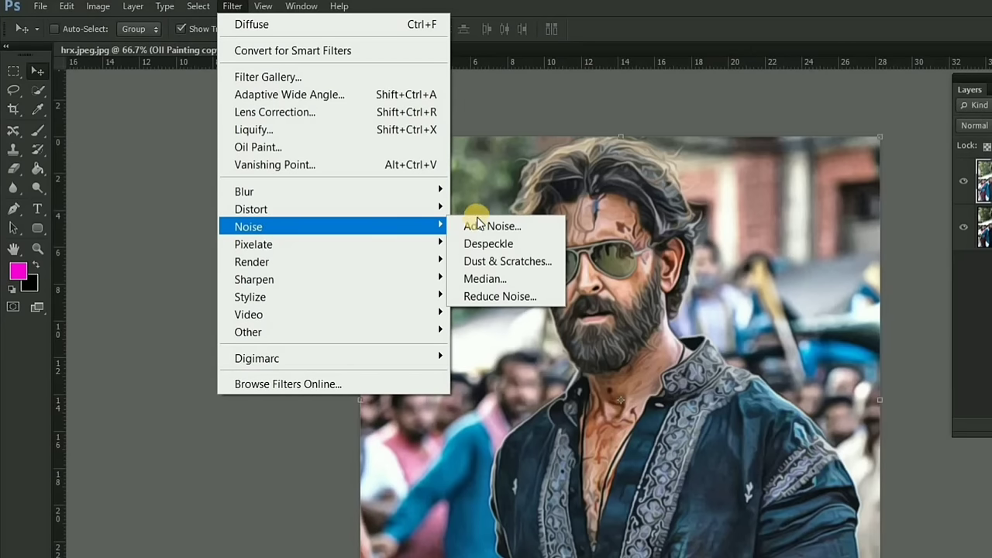
pyautogui.click(494, 296)
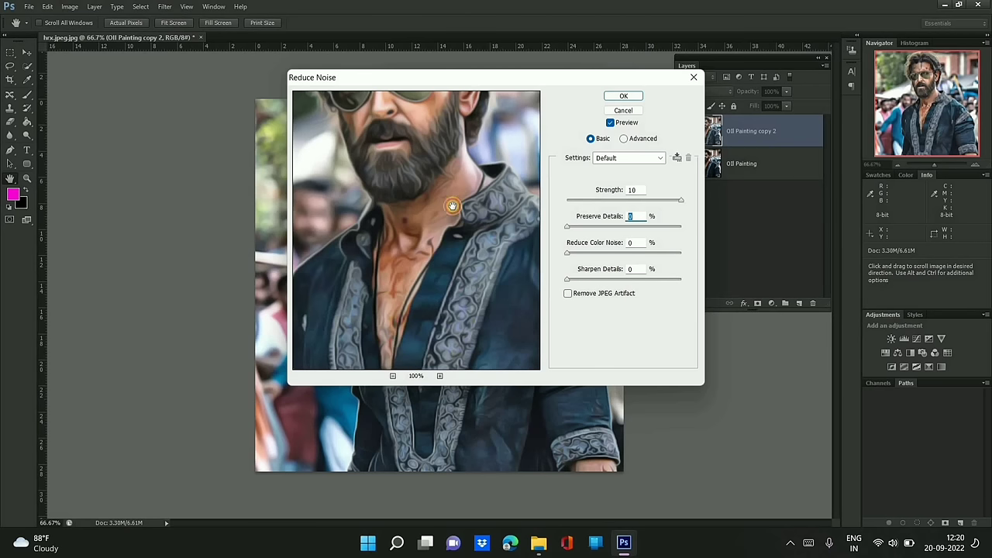
pyautogui.moveTo(452, 205); pyautogui.dragTo(458, 281)
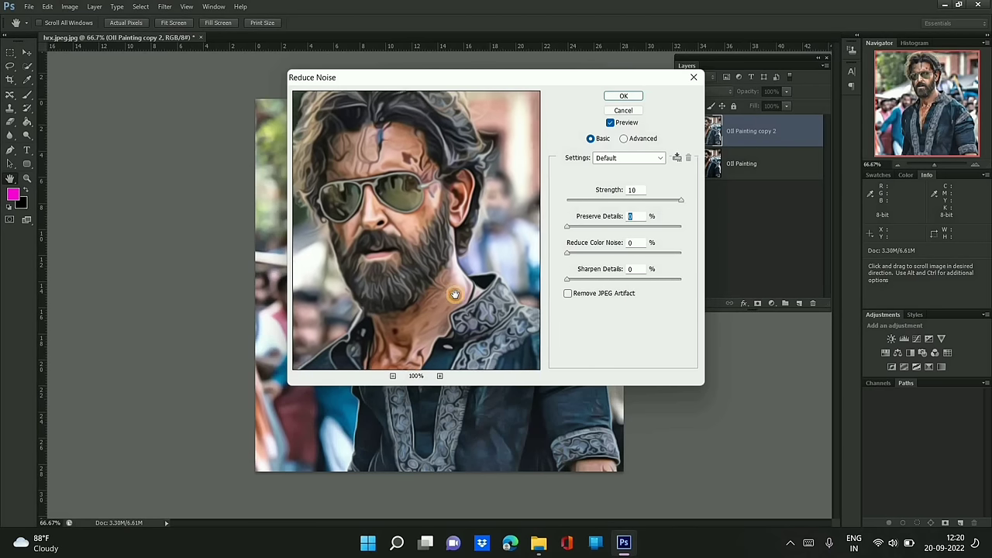
pyautogui.moveTo(457, 289); pyautogui.dragTo(440, 236)
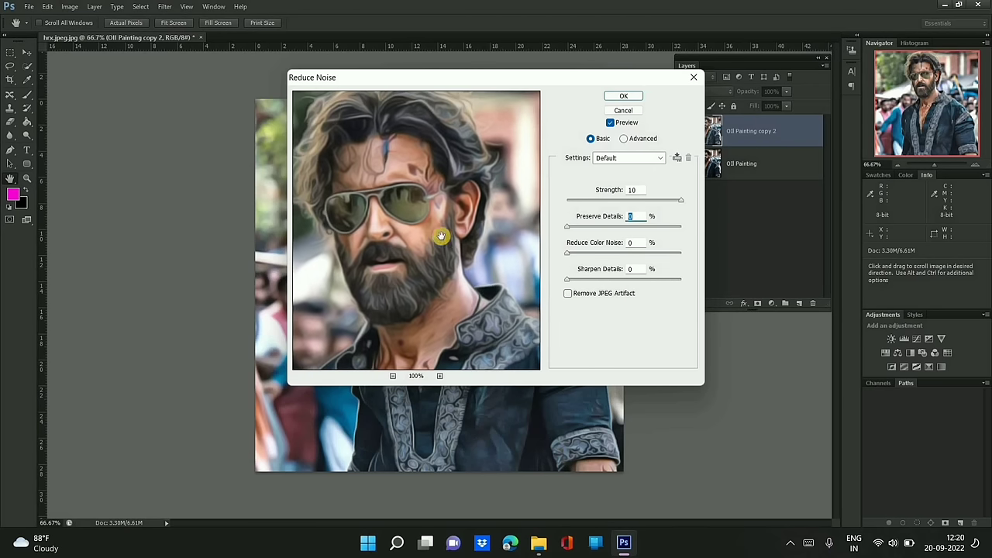
pyautogui.click(624, 96)
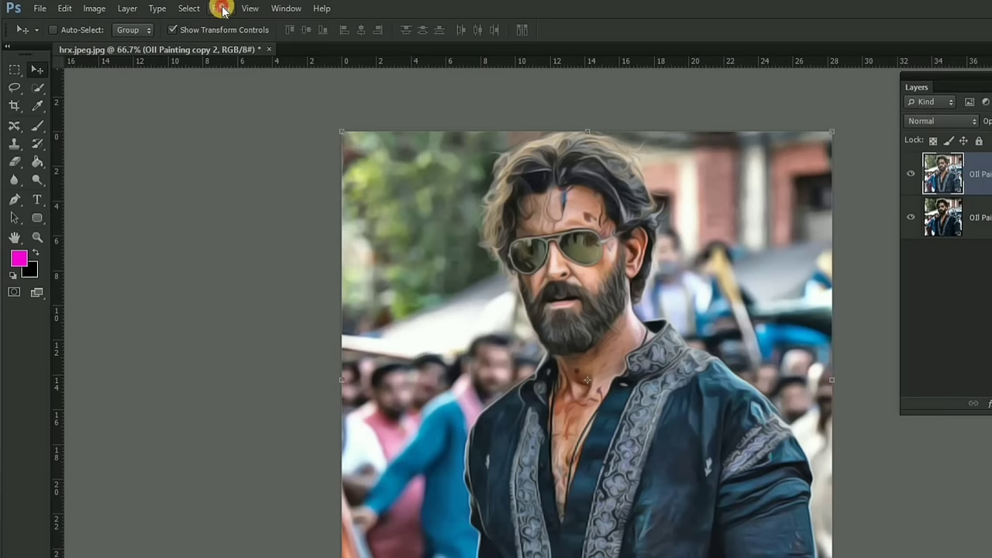
# - Apply a second Unsharp Mask at 100% amount, 2.0 px radius and 0 threshold
pyautogui.click(165, 7)
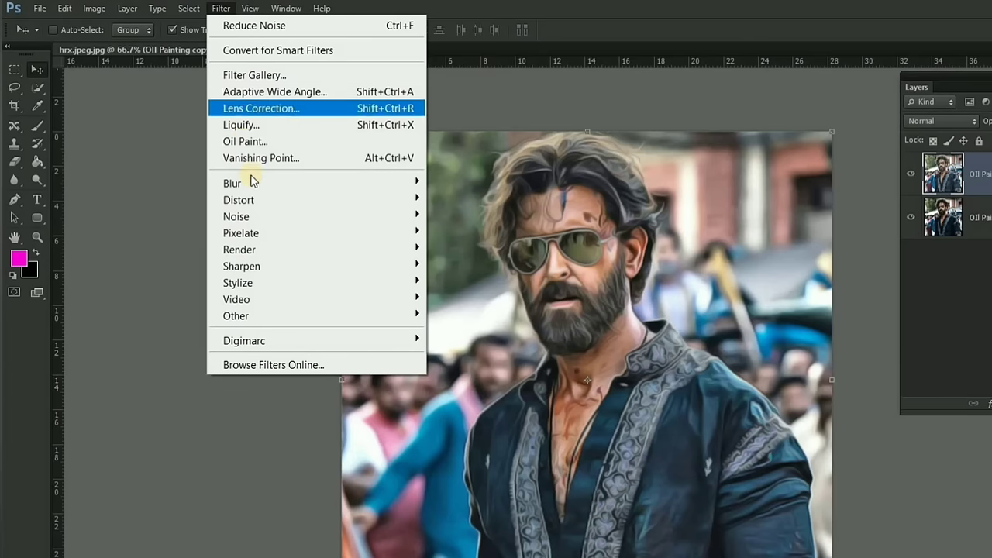
pyautogui.moveTo(242, 266)
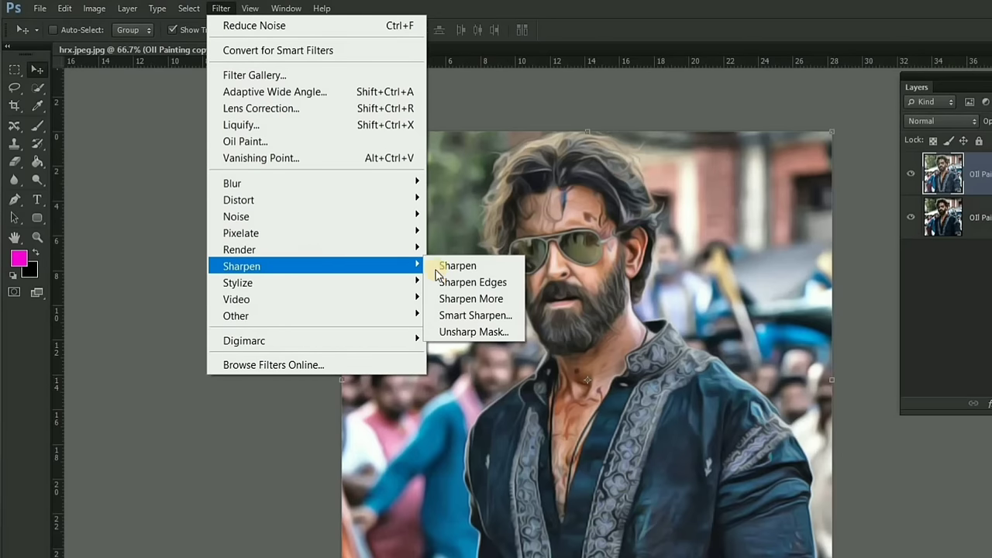
pyautogui.click(468, 333)
pyautogui.write('1')
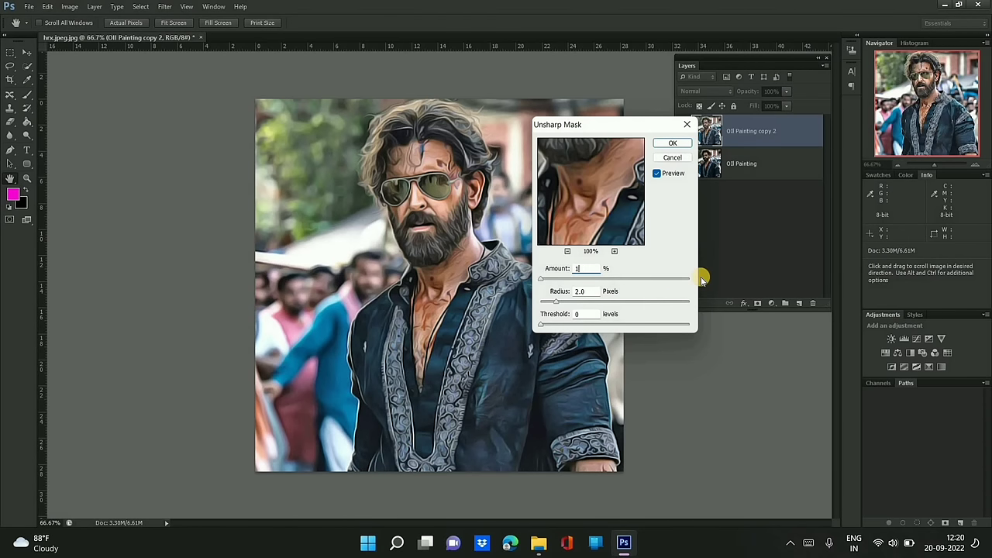
pyautogui.write('00')
pyautogui.click(673, 144)
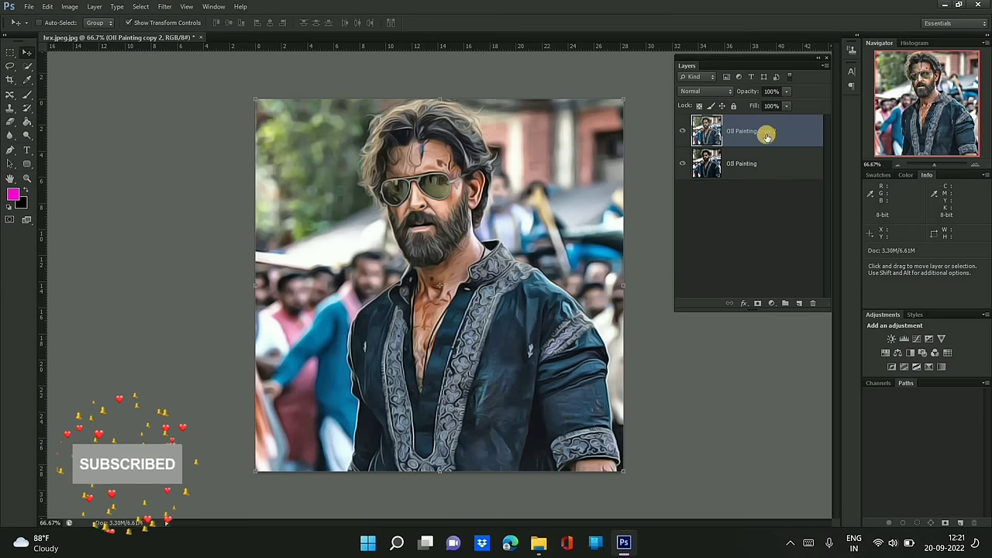
# - Duplicate the sharpened layer as Oil Painting copy 3 and apply a 2.0-pixel High Pass
pyautogui.moveTo(769, 155); pyautogui.dragTo(799, 303)
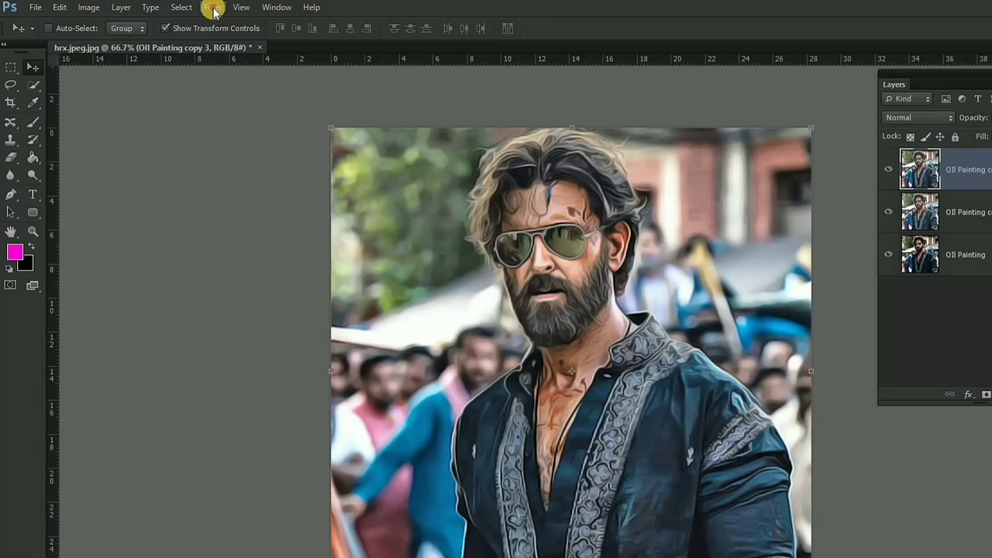
pyautogui.click(169, 8)
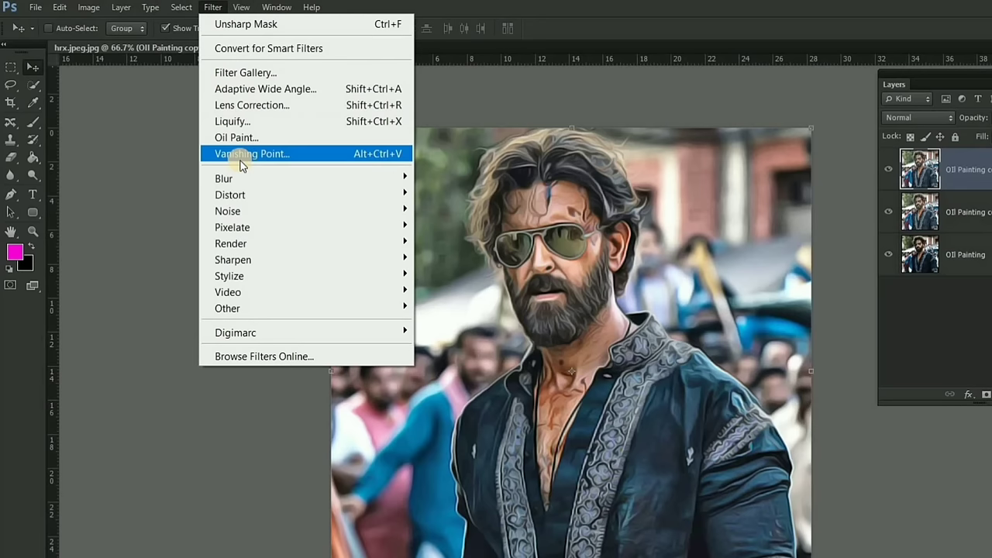
pyautogui.moveTo(302, 308)
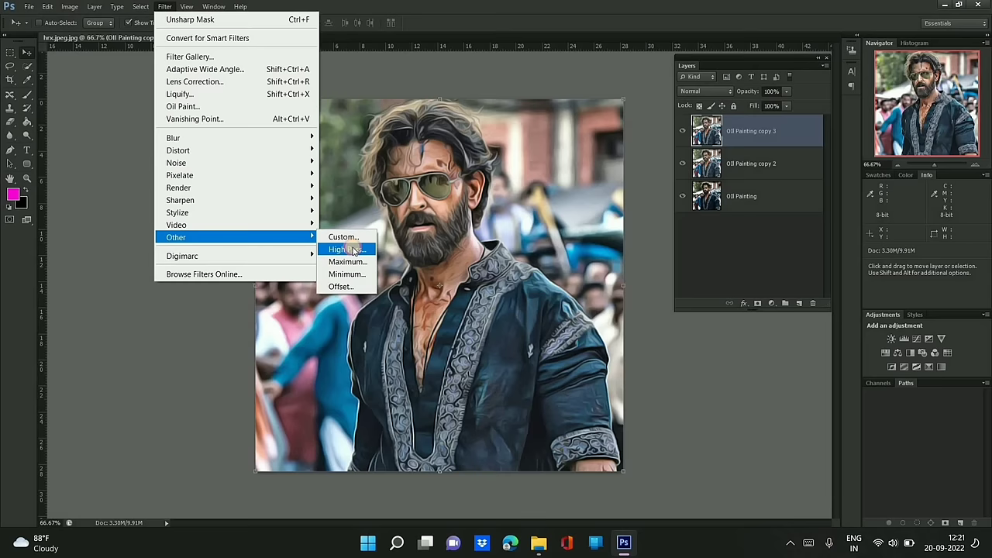
pyautogui.click(451, 324)
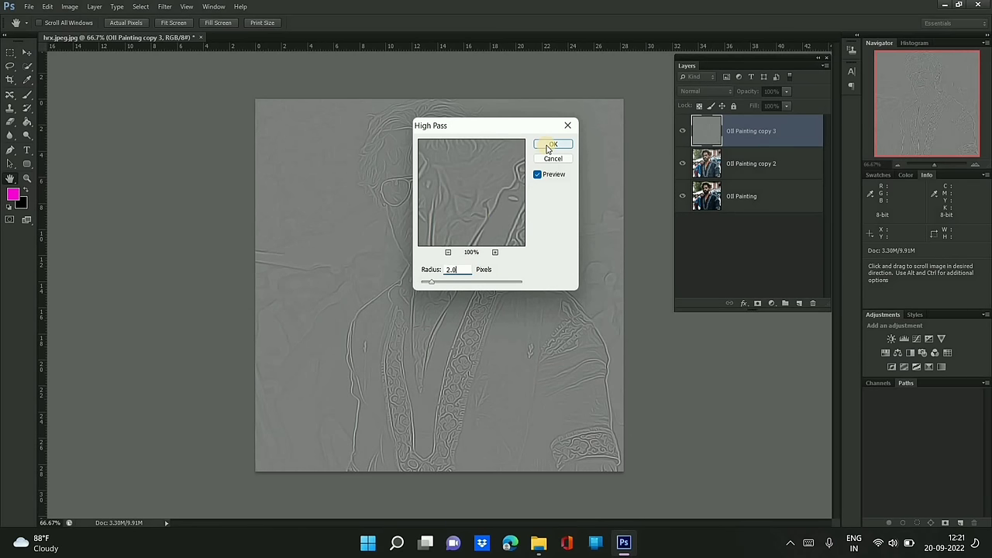
pyautogui.press('Return')
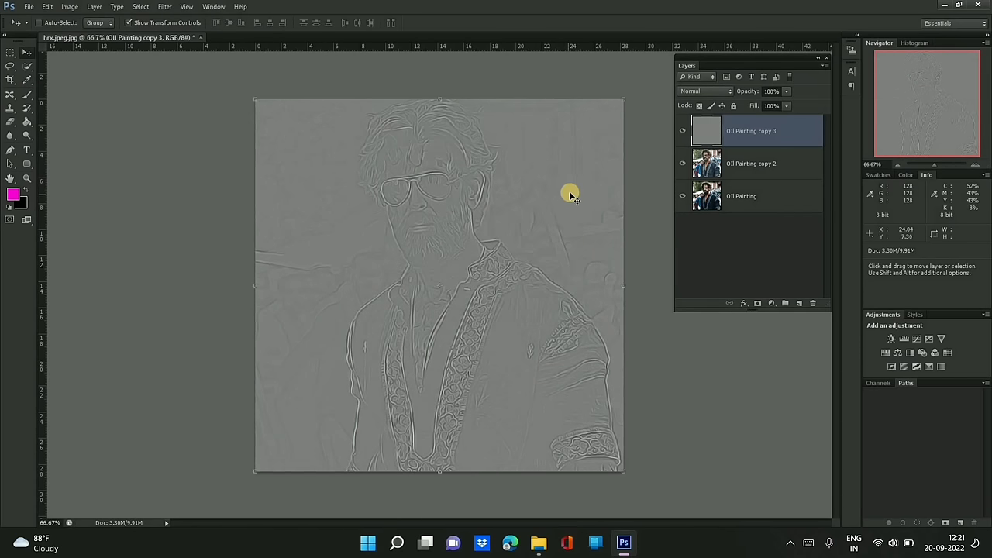
# - Blend the High Pass layer as Overlay and stamp all visible layers into Layer 1
pyautogui.click(696, 93)
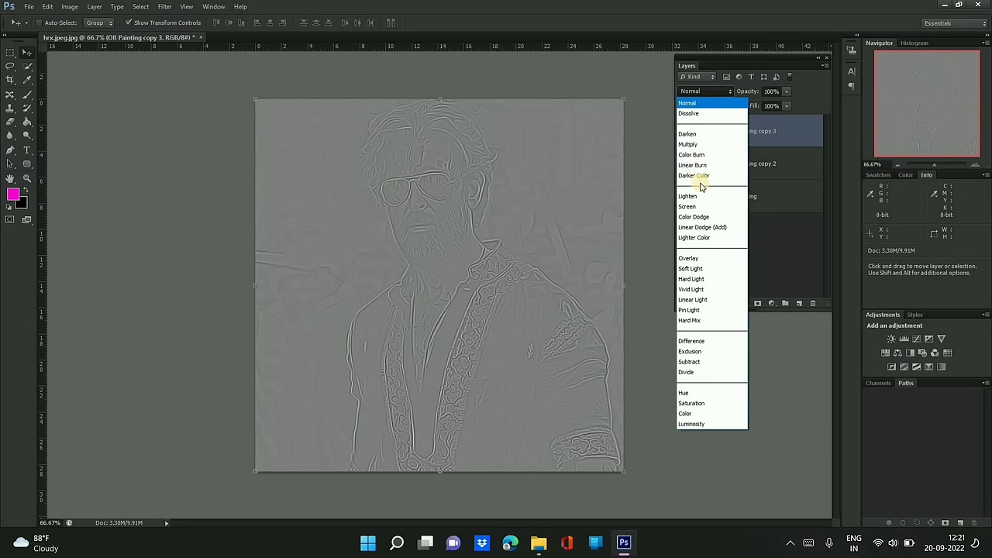
pyautogui.click(692, 258)
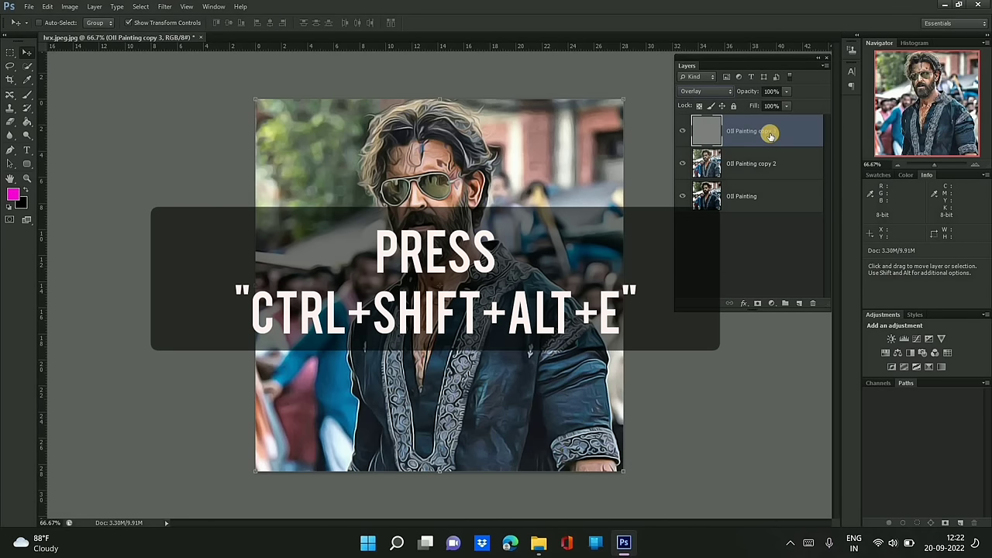
pyautogui.hotkey('ctrl', 'shift', 'alt', 'e')
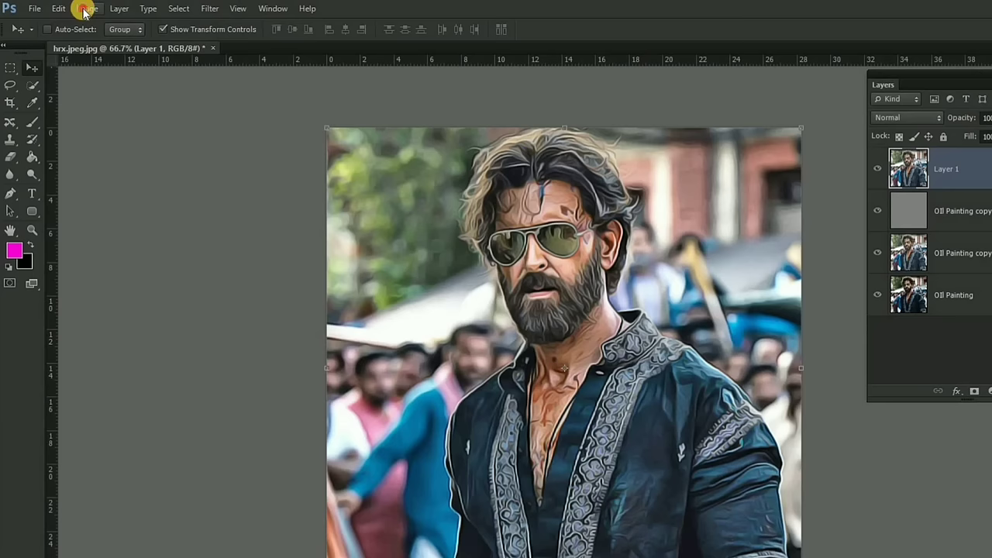
# - Apply Image > Auto Tone to merged Layer 1 and add an empty Layer 2 above
pyautogui.click(85, 9)
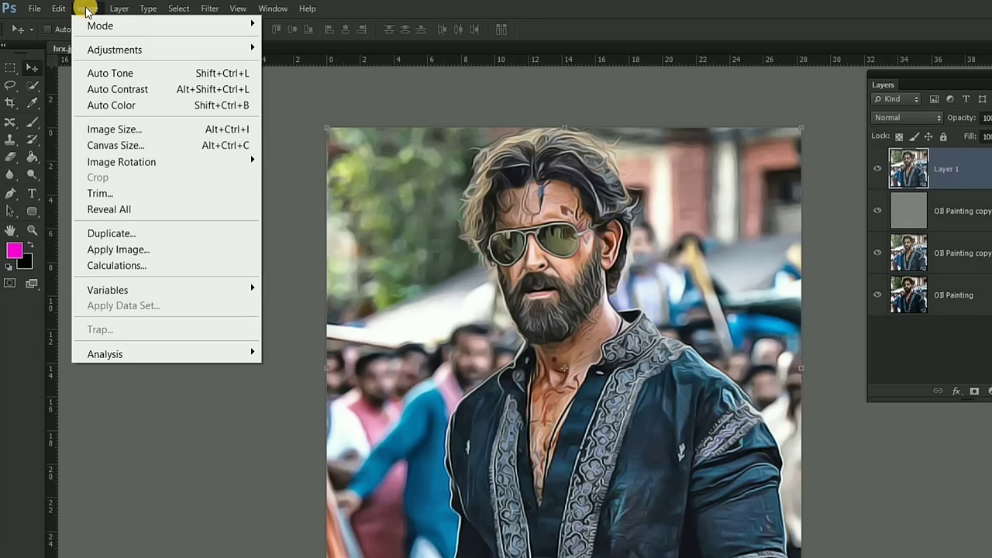
pyautogui.click(190, 77)
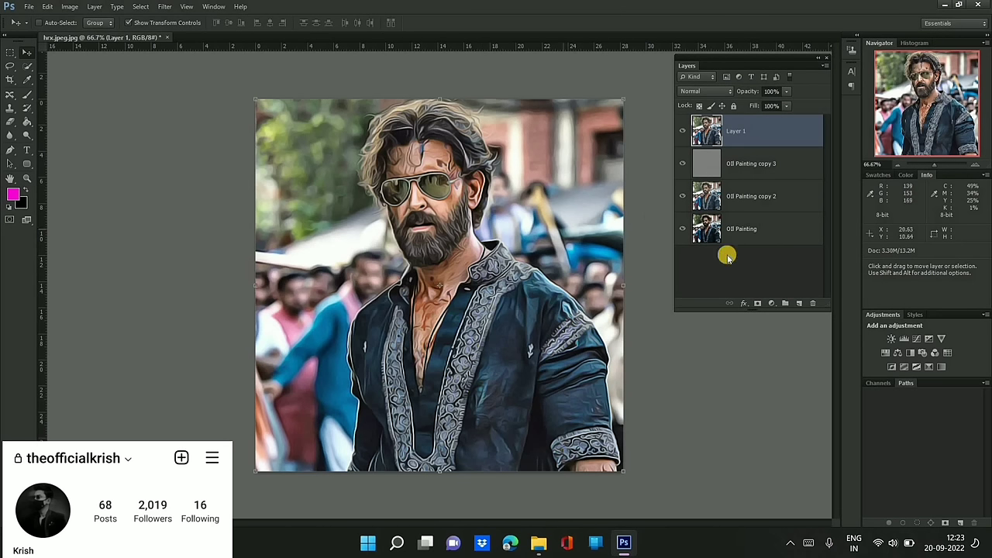
pyautogui.click(799, 303)
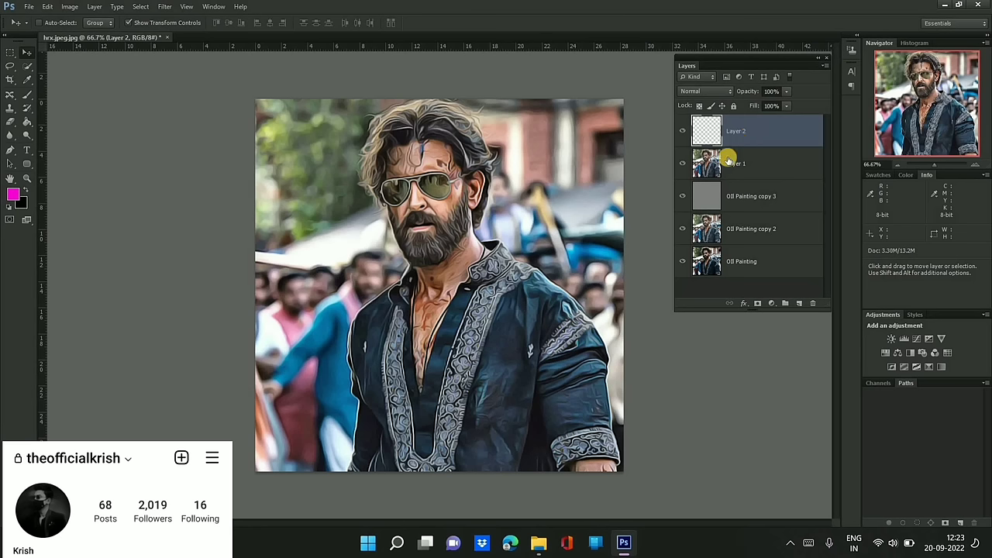
# - Select the Brush Tool and set the foreground colour to cyan #00d2ff
pyautogui.rightClick(23, 96)
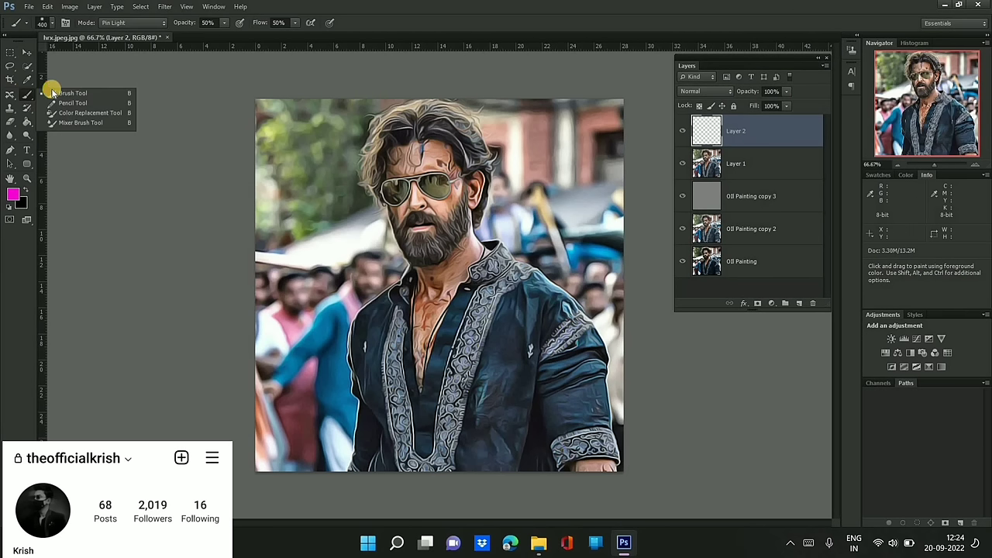
pyautogui.click(87, 93)
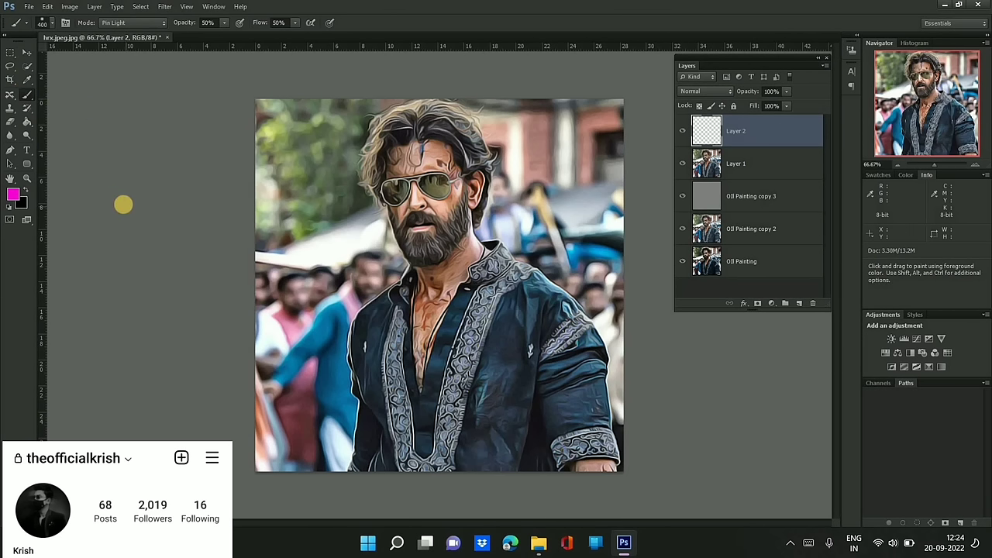
pyautogui.click(12, 194)
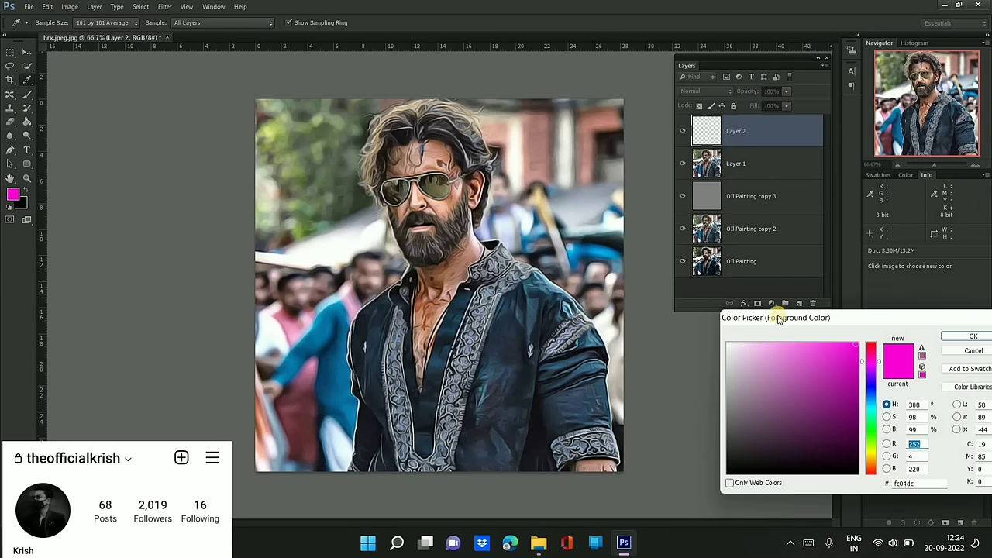
pyautogui.moveTo(863, 326); pyautogui.dragTo(780, 251)
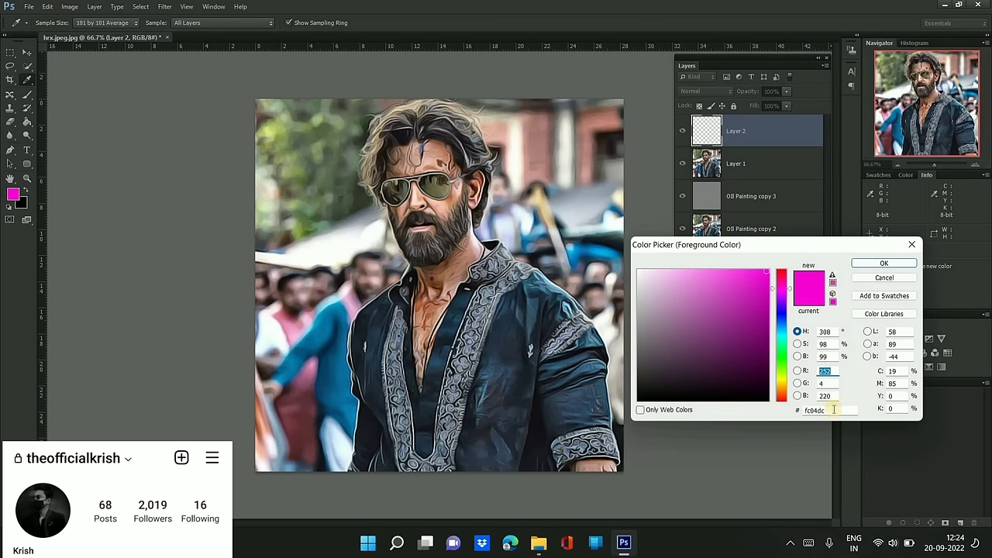
pyautogui.press('BackSpace')
pyautogui.press('BackSpace')
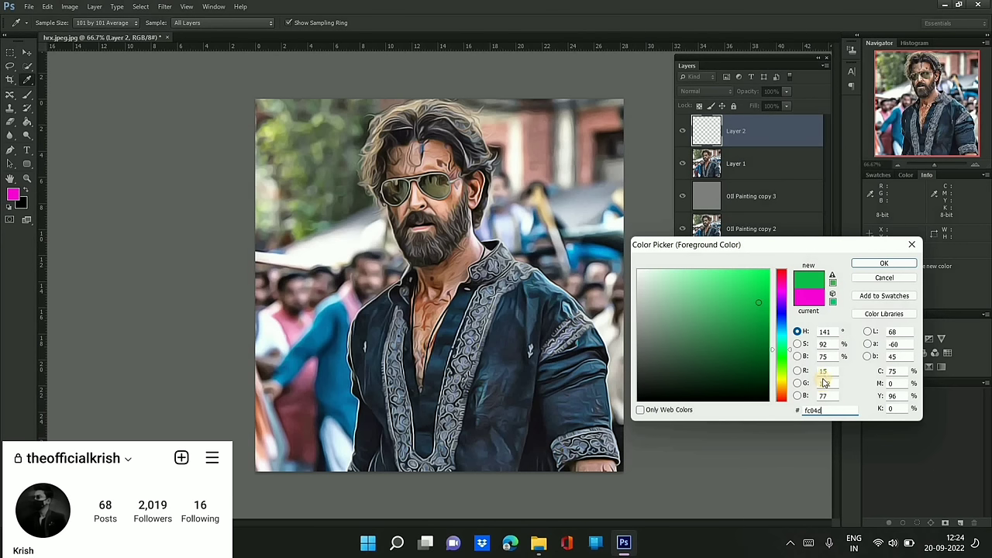
pyautogui.press('BackSpace')
pyautogui.press('BackSpace')
pyautogui.press('BackSpace')
pyautogui.write('00')
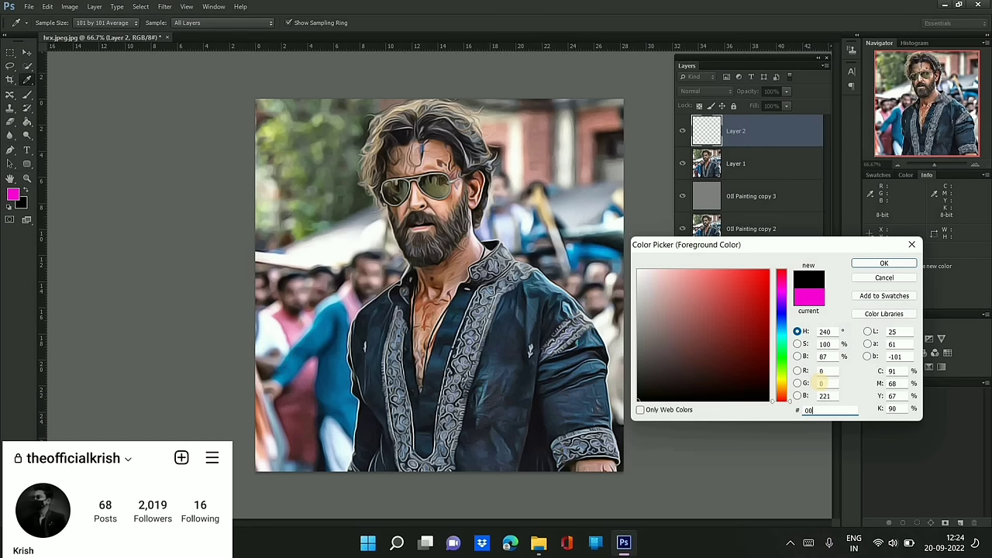
pyautogui.write('d2')
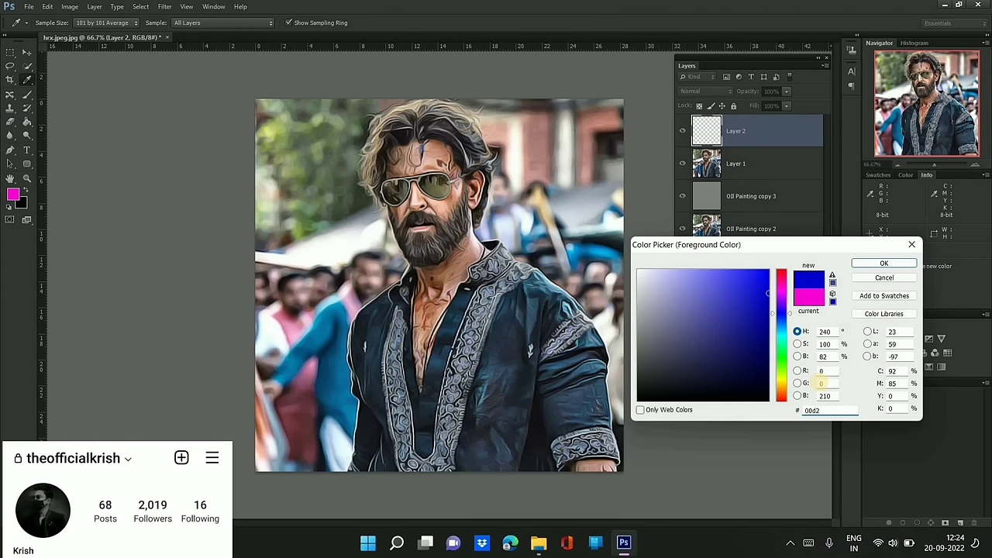
pyautogui.write('ff')
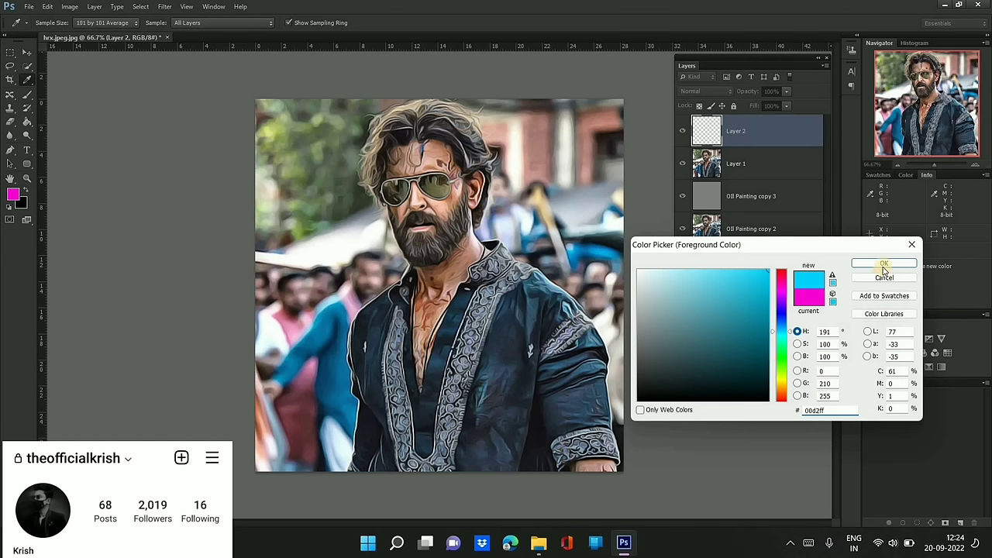
pyautogui.click(882, 268)
# - Set brush opacity to 100%, enlarge the brush, and paint cyan down the left side
pyautogui.press('b')
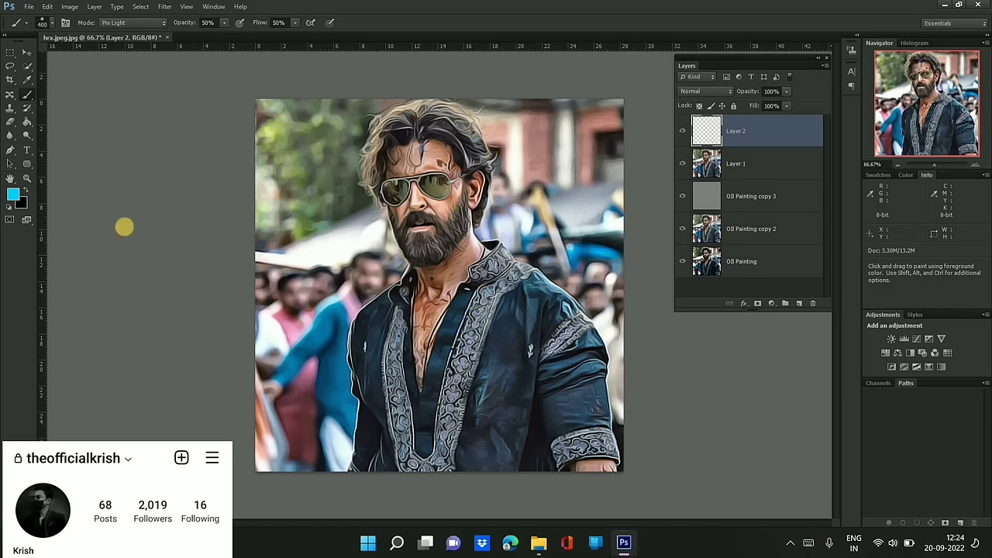
pyautogui.moveTo(299, 120); pyautogui.dragTo(303, 211)
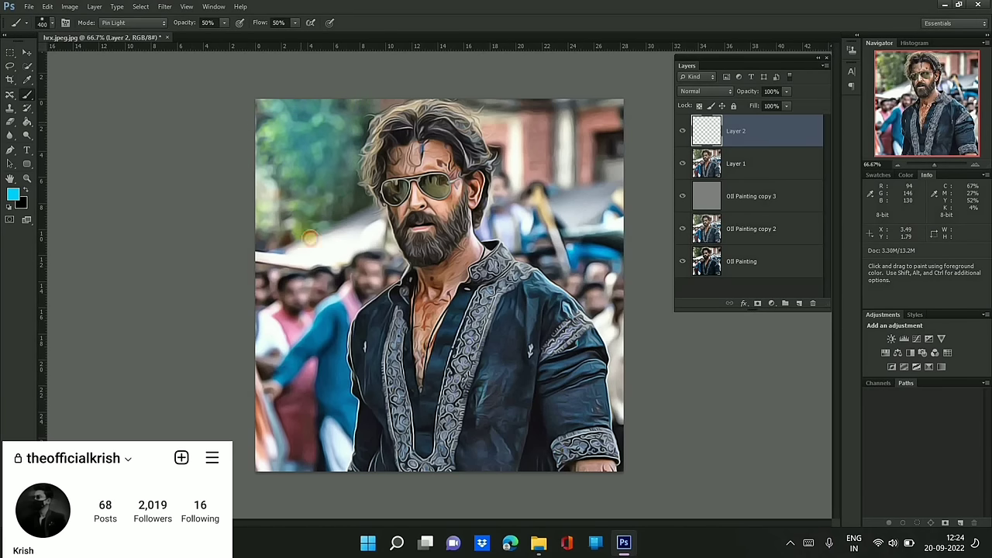
pyautogui.hotkey('ctrl', 'z')
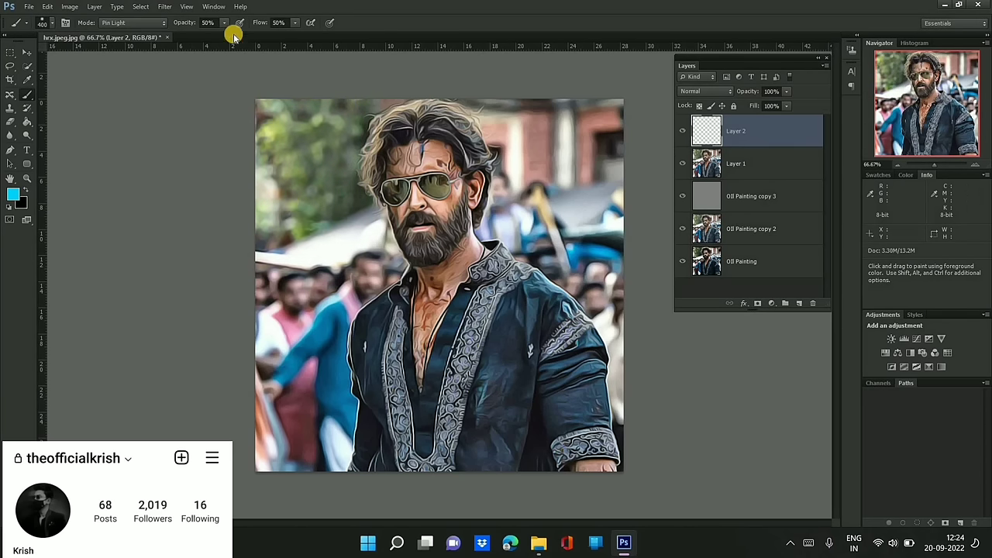
pyautogui.moveTo(226, 24); pyautogui.dragTo(341, 34)
pyautogui.press(']')
pyautogui.press(']')
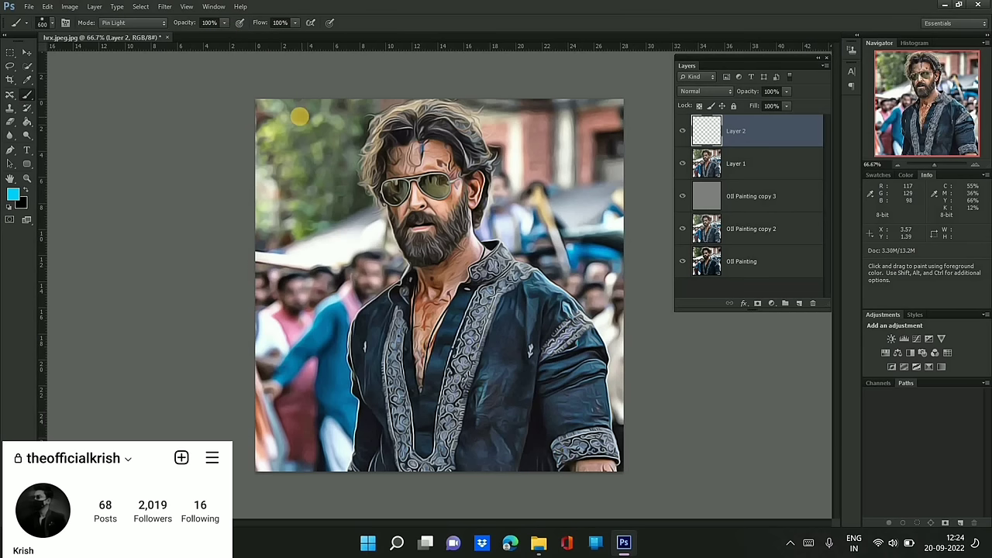
pyautogui.moveTo(287, 116); pyautogui.dragTo(240, 408)
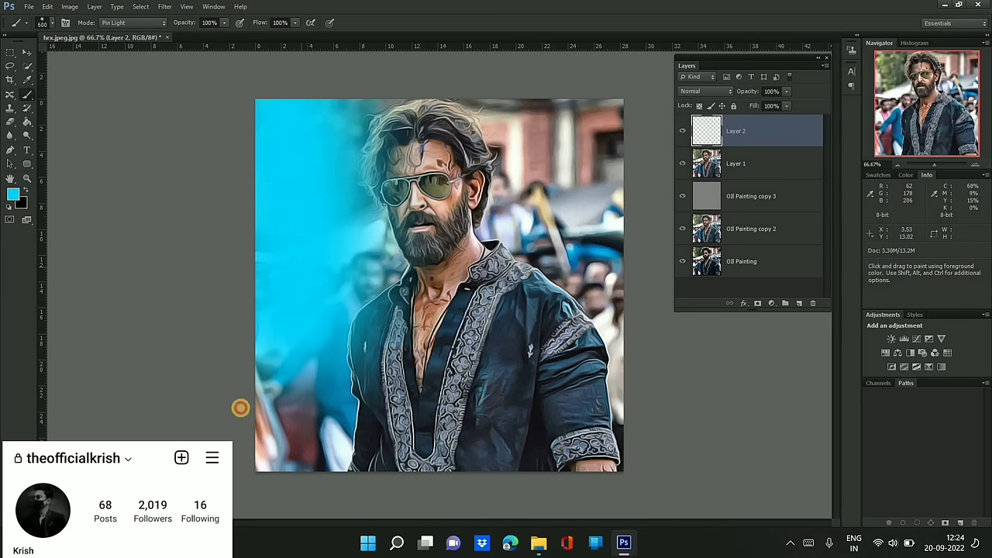
pyautogui.moveTo(171, 400); pyautogui.dragTo(151, 364)
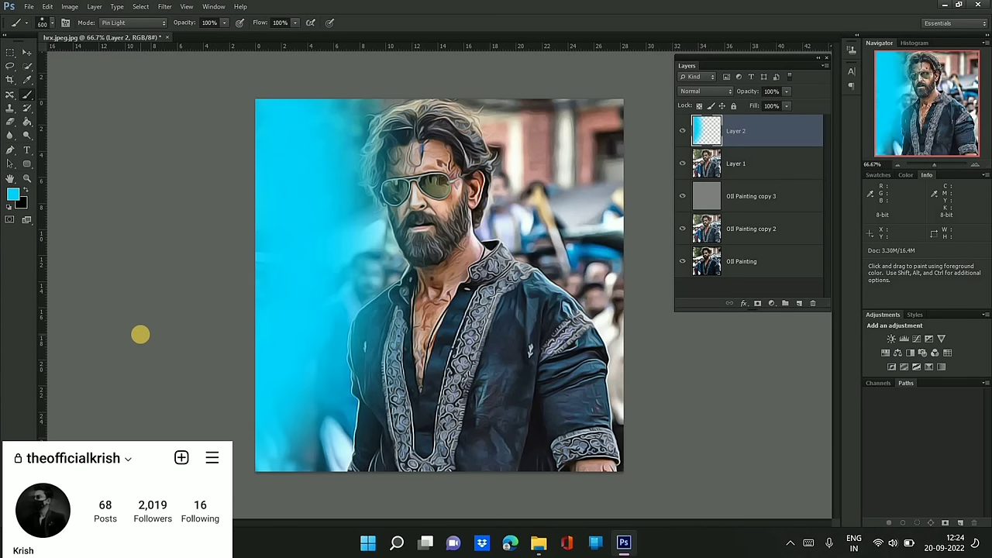
# - Set the foreground colour to magenta and paint over the right side of the image
pyautogui.click(15, 196)
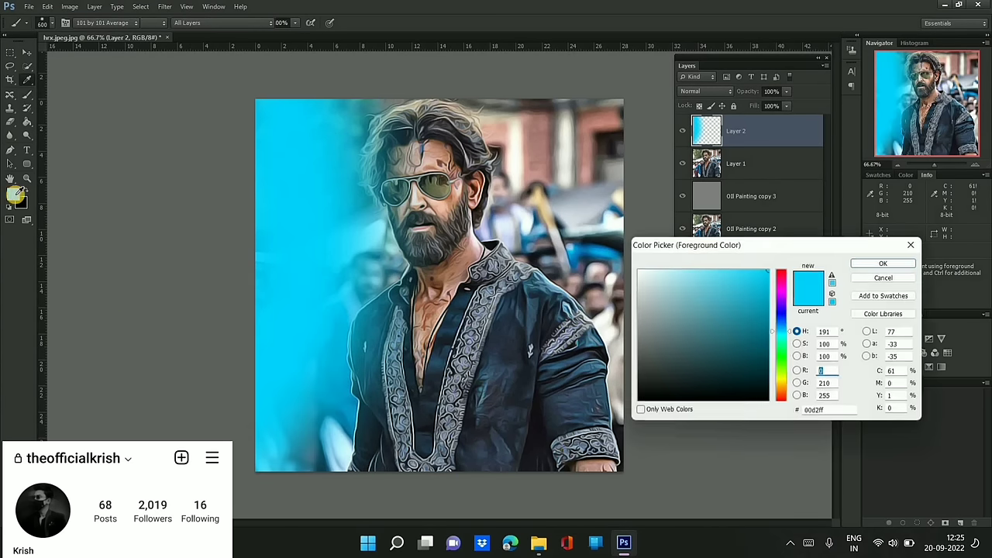
pyautogui.click(781, 295)
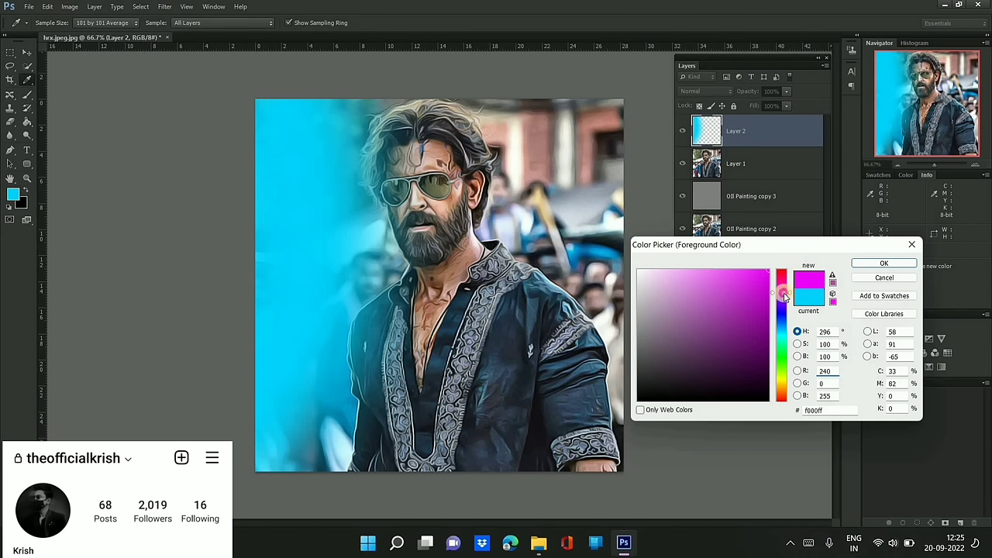
pyautogui.click(878, 265)
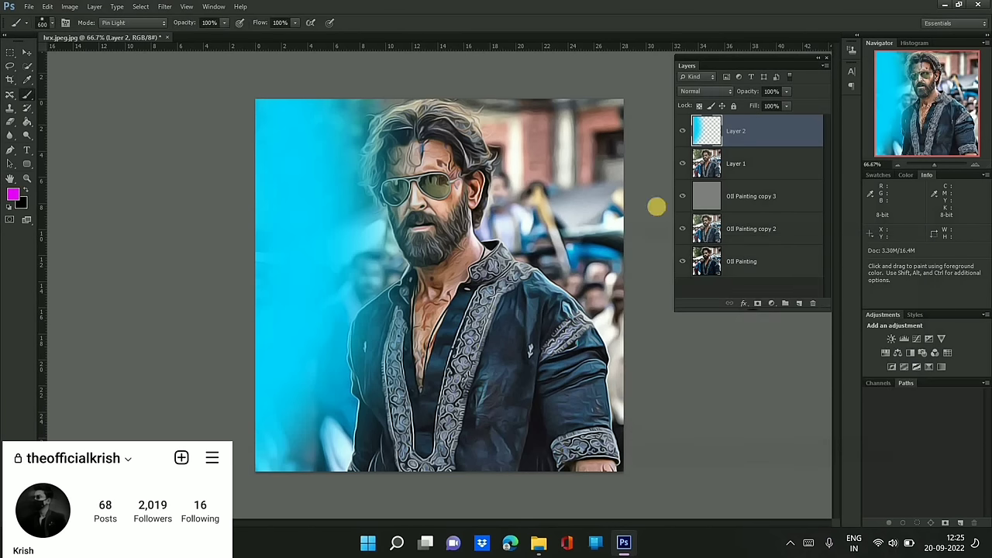
pyautogui.moveTo(579, 138); pyautogui.dragTo(659, 282)
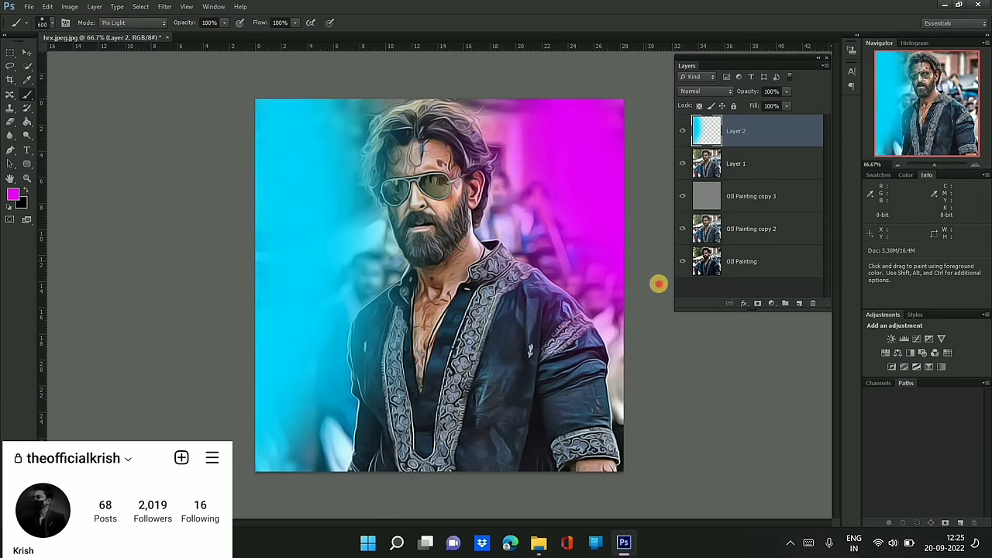
# - Switch the foreground colour to red and paint a streak down the lower-right edge
pyautogui.click(12, 195)
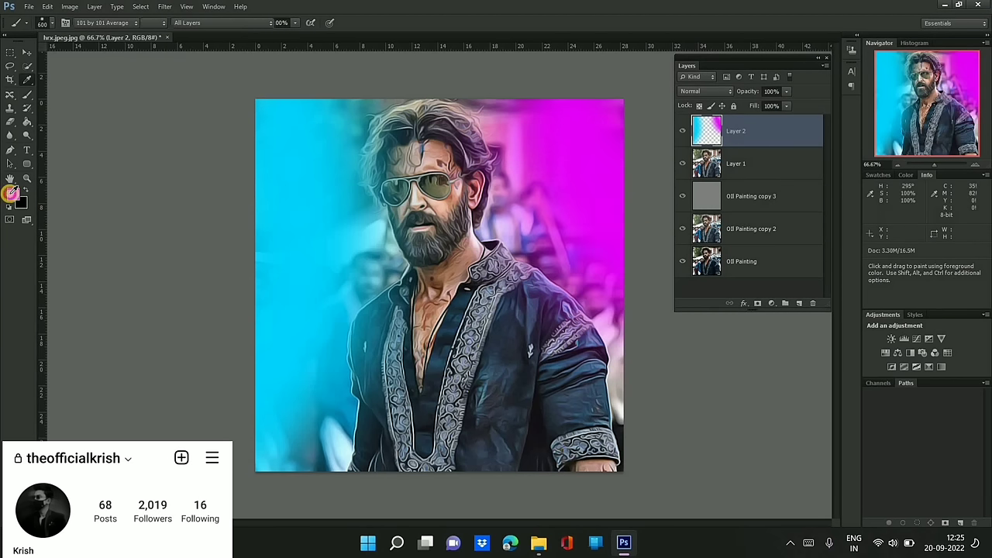
pyautogui.moveTo(784, 277); pyautogui.dragTo(787, 267)
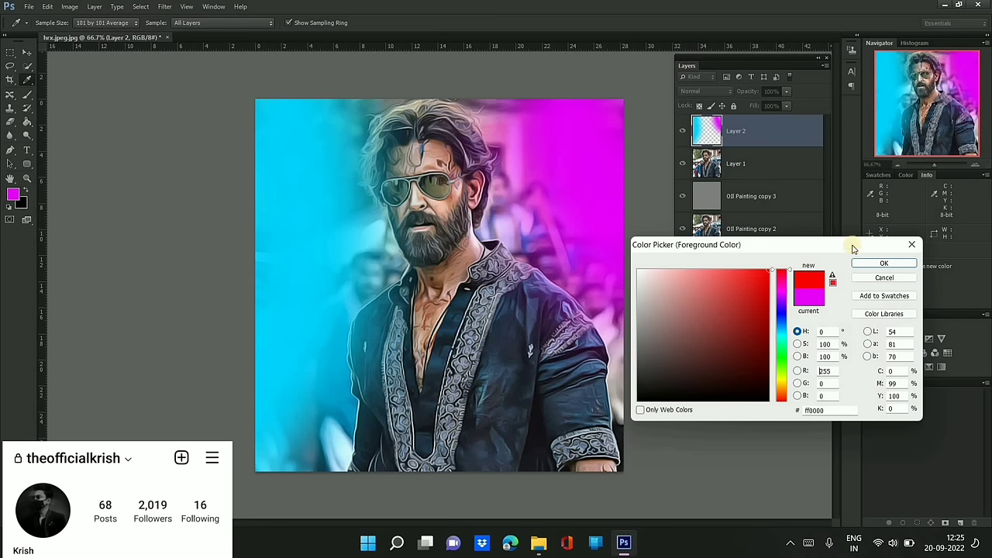
pyautogui.click(861, 265)
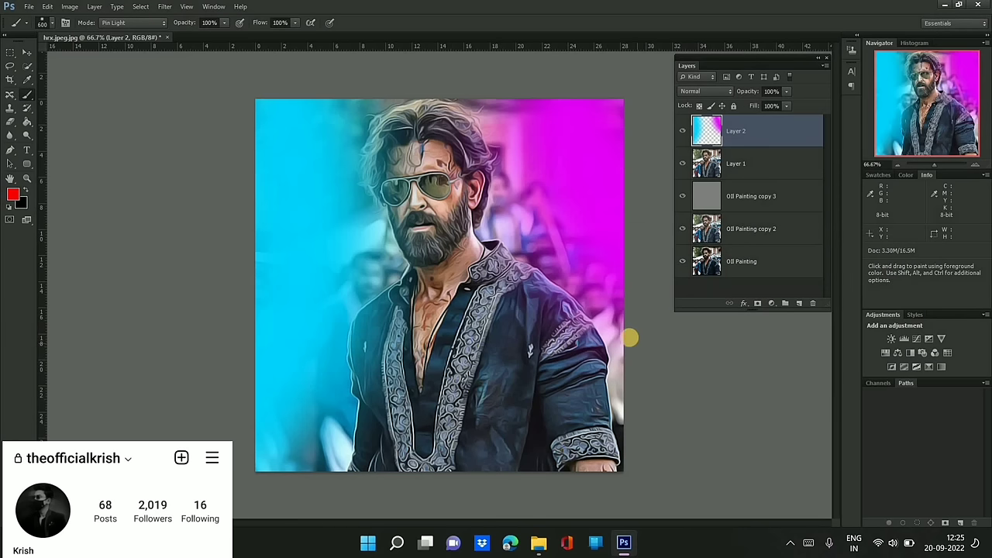
pyautogui.moveTo(620, 326); pyautogui.dragTo(664, 450)
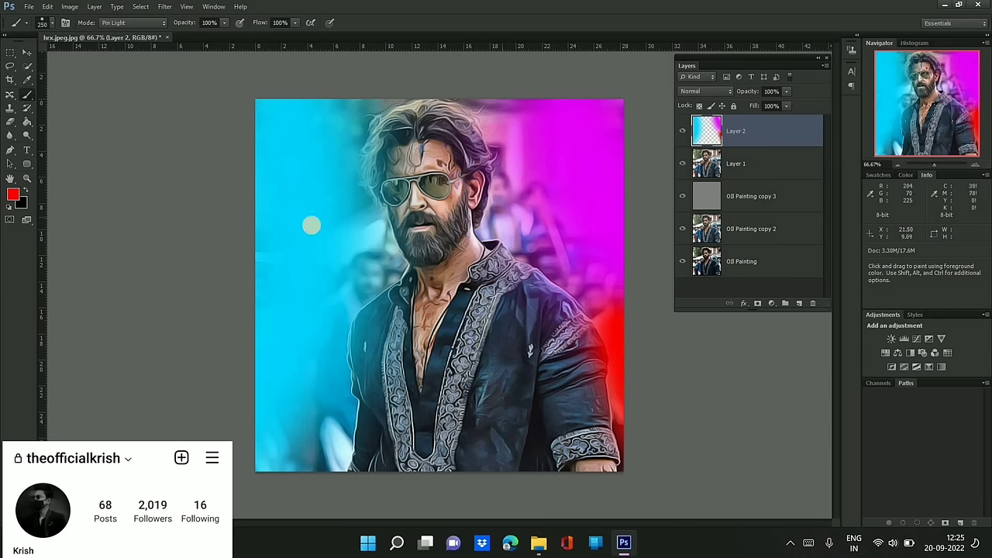
# - Sample magenta from the image's right side as the foreground colour
pyautogui.click(16, 198)
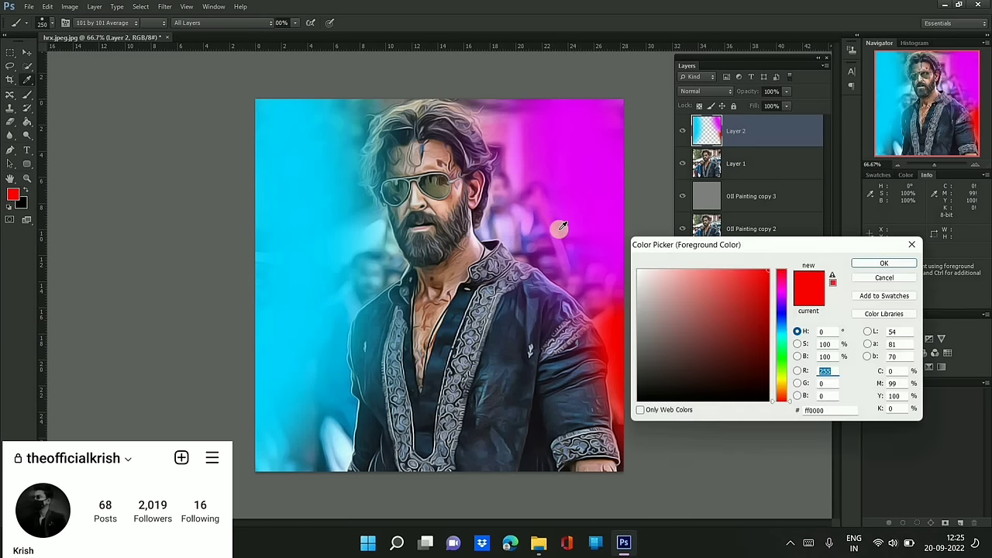
pyautogui.click(587, 139)
pyautogui.click(883, 264)
pyautogui.press('b')
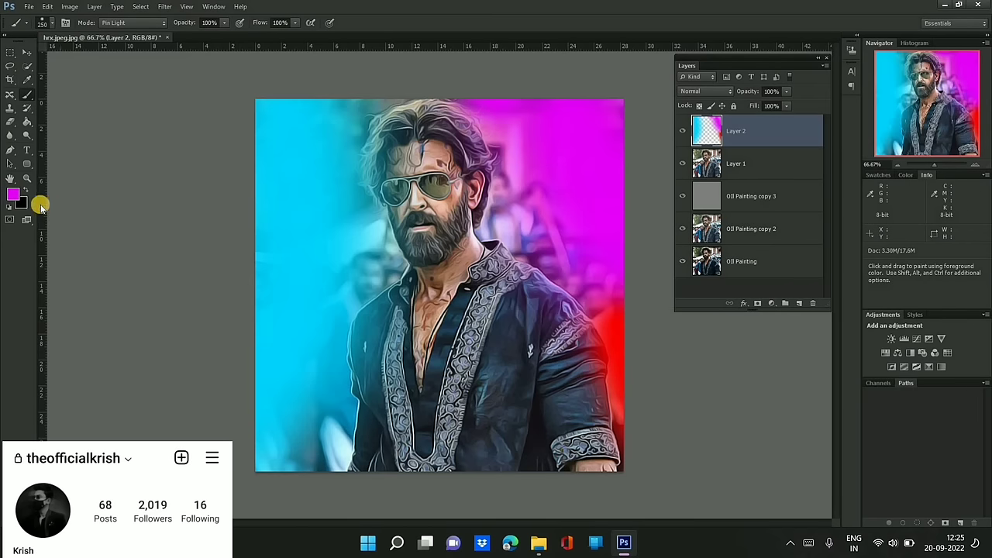
# - Sample cyan #02d1fc from the left background as the foreground colour
pyautogui.click(13, 195)
pyautogui.click(295, 148)
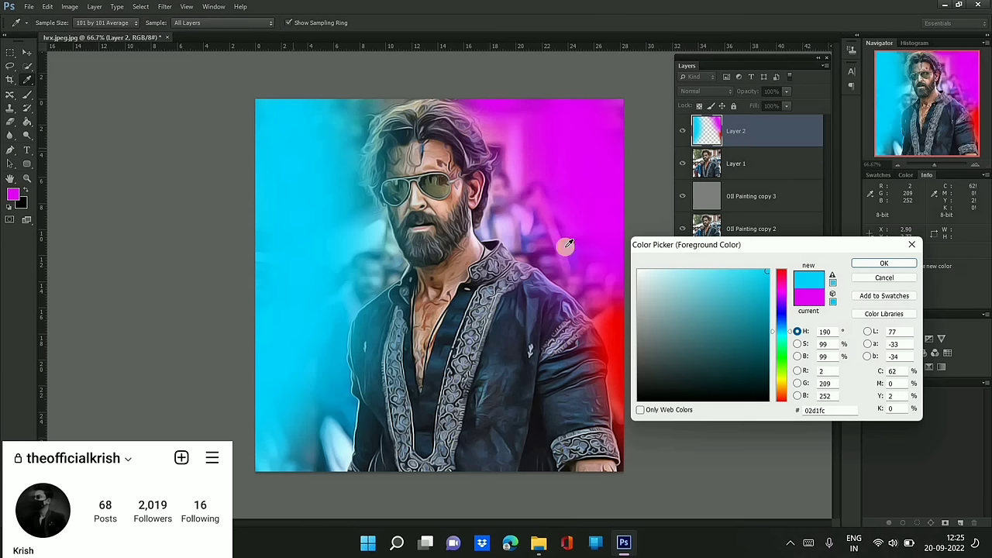
pyautogui.click(878, 267)
pyautogui.press('b')
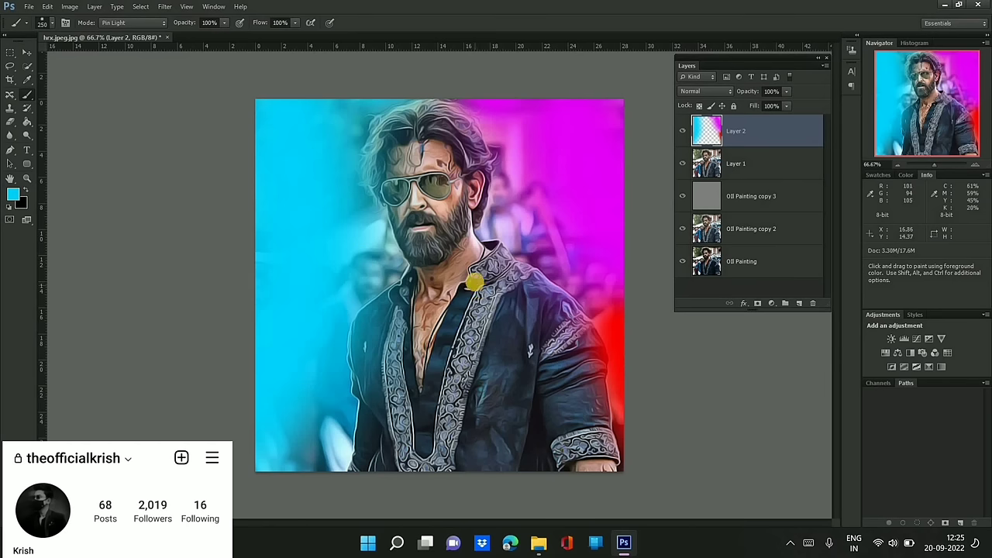
# - Blend Layer 2 as Overlay and set up a white brush at 30% opacity, 25% flow
pyautogui.click(702, 91)
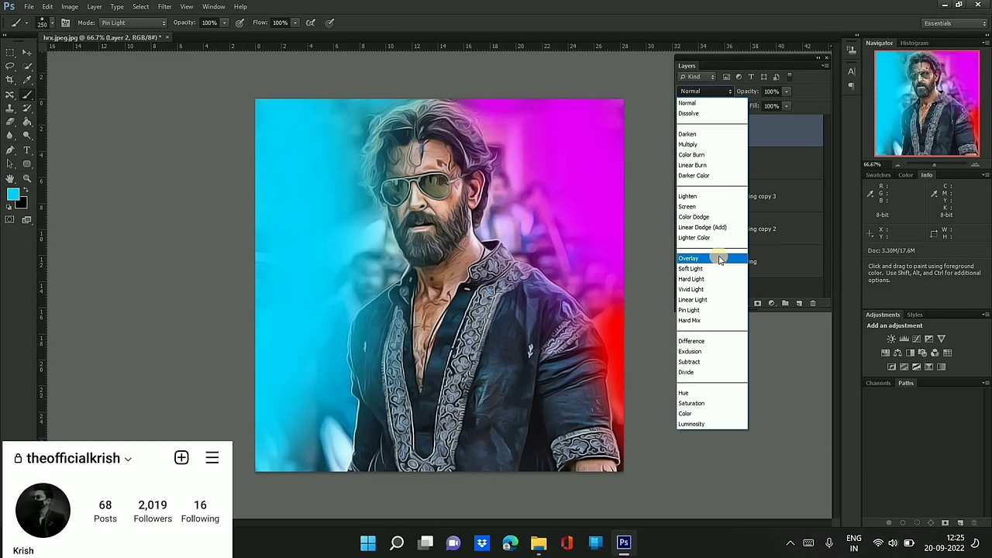
pyautogui.click(719, 259)
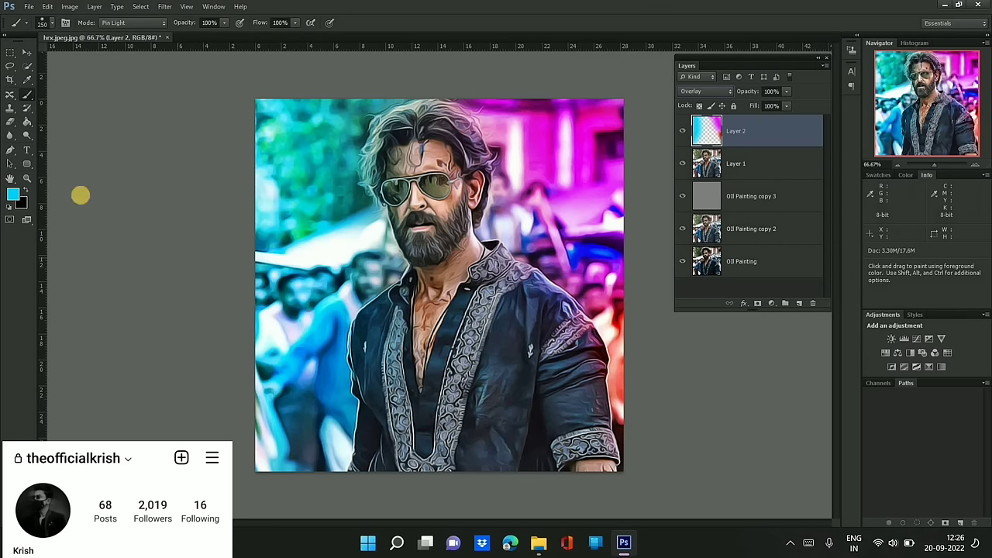
pyautogui.press('d')
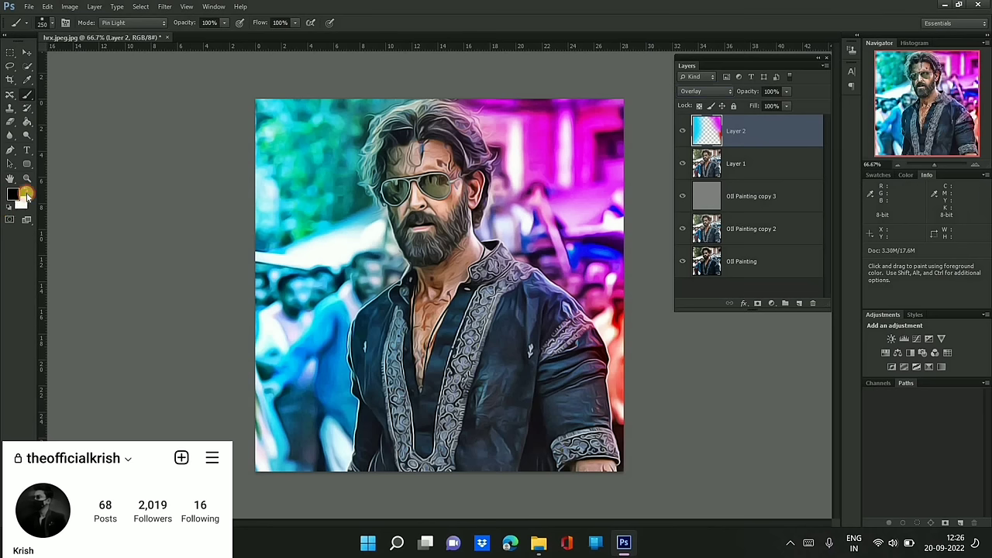
pyautogui.click(29, 190)
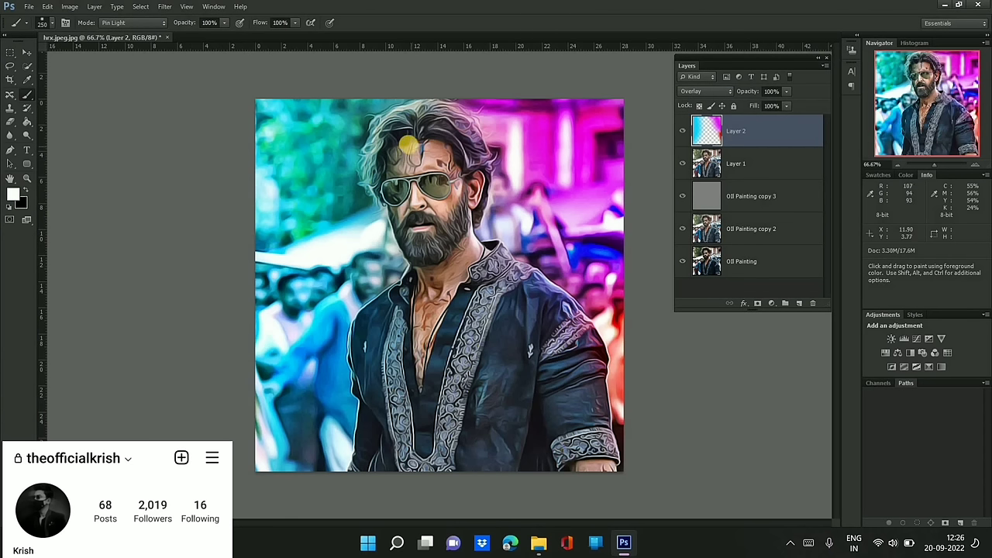
pyautogui.moveTo(408, 144)
pyautogui.mouseDown()
pyautogui.moveTo(392, 146)
pyautogui.moveTo(462, 168)
pyautogui.mouseUp()
pyautogui.hotkey('ctrl', 'z')
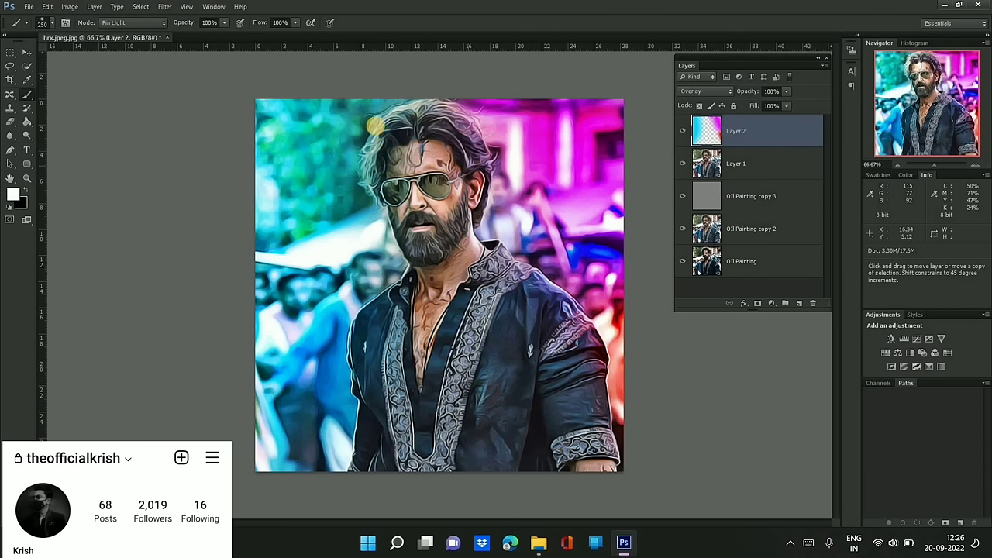
pyautogui.moveTo(224, 22); pyautogui.dragTo(188, 35)
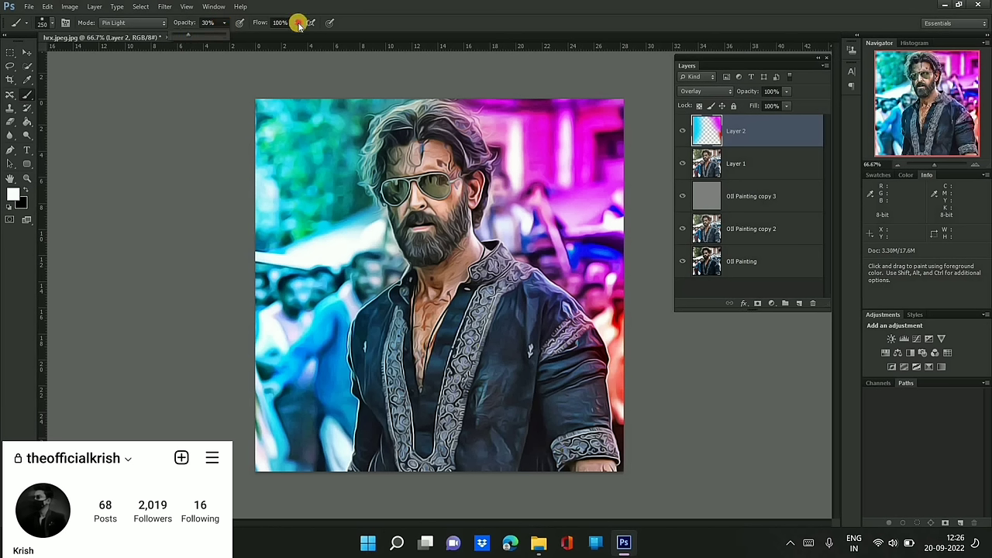
pyautogui.moveTo(295, 22); pyautogui.dragTo(255, 34)
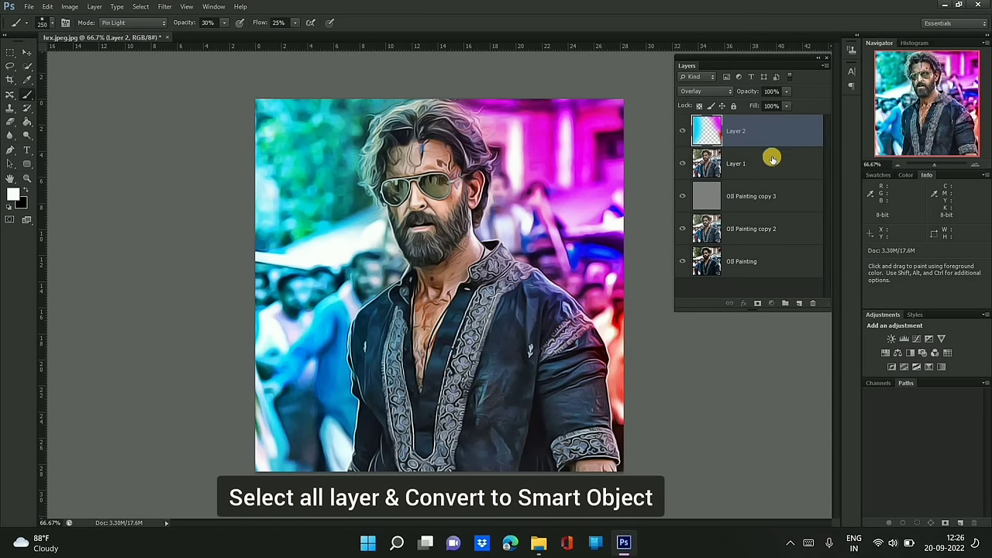
# - Select all five layers and convert them into a single smart object
pyautogui.keyDown('shift'); pyautogui.click(756, 262); pyautogui.keyUp('shift')
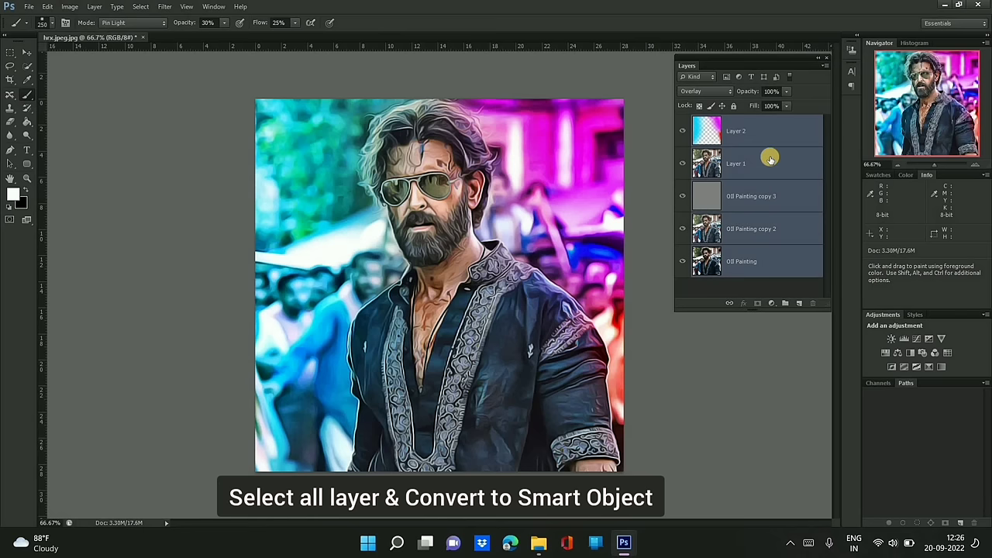
pyautogui.rightClick(766, 190)
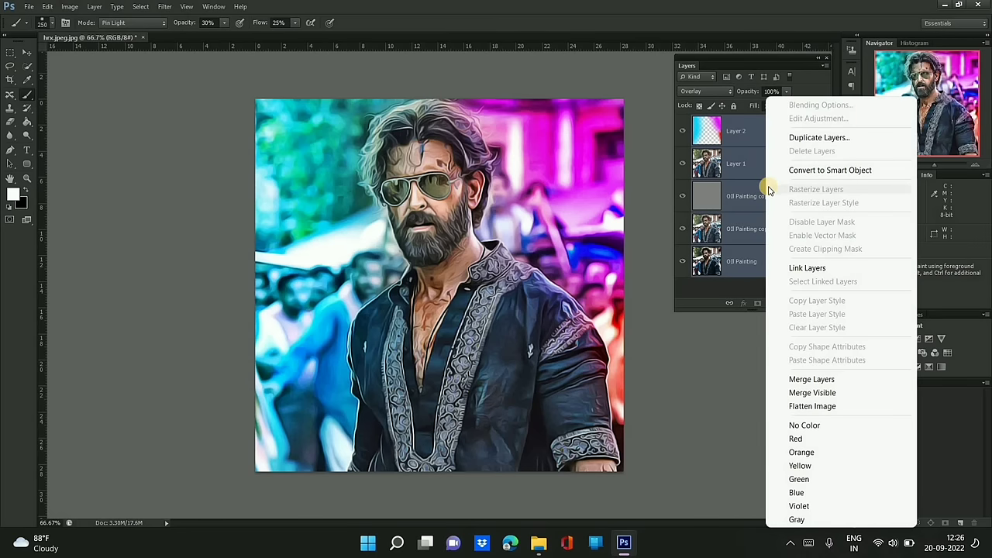
pyautogui.click(833, 169)
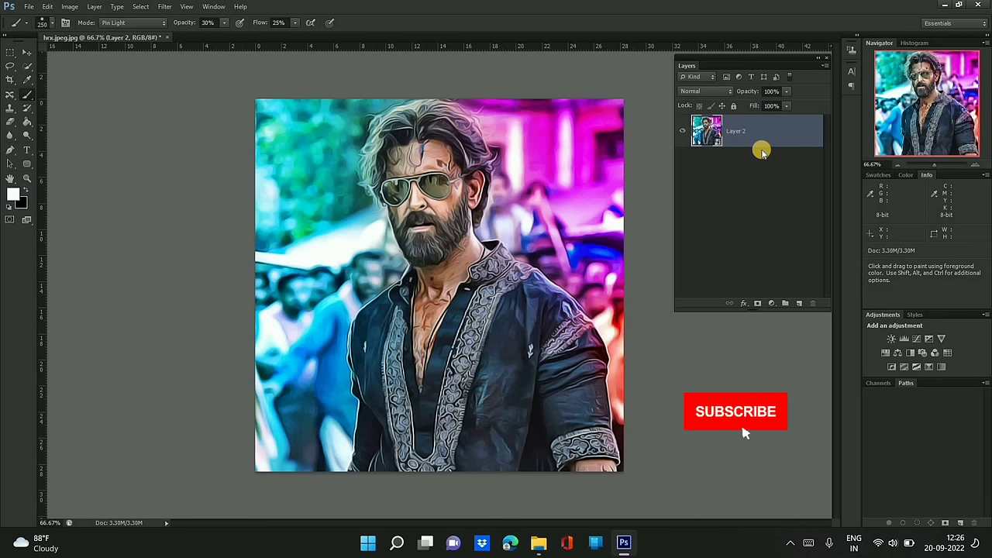
pyautogui.click(773, 305)
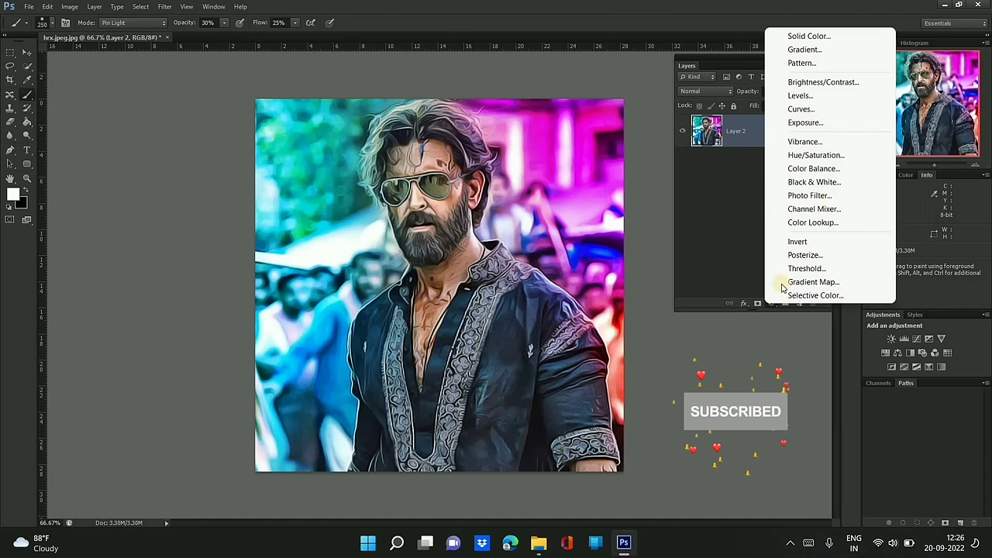
# - Add an Exposure adjustment layer set to +0.28 to brighten the portrait
pyautogui.click(813, 129)
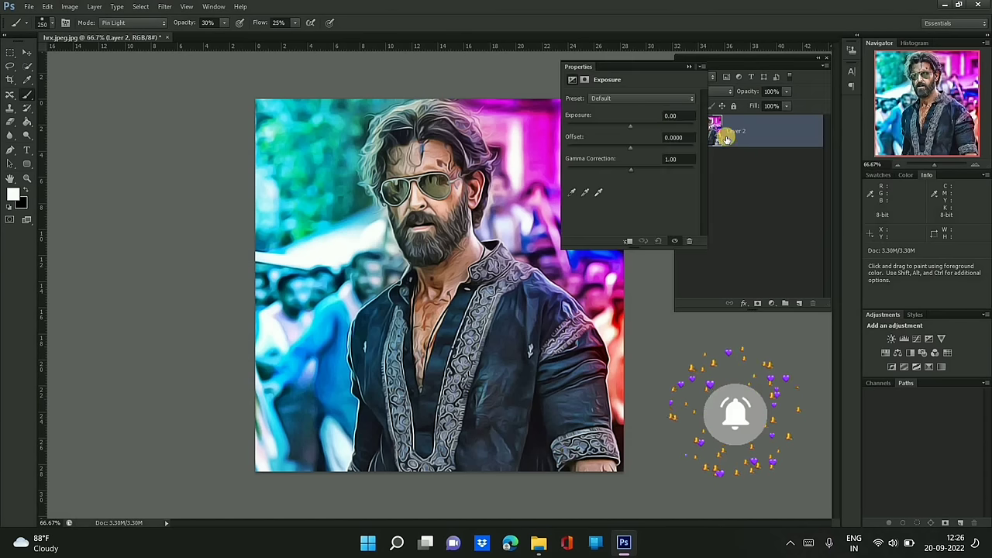
pyautogui.moveTo(630, 127); pyautogui.dragTo(634, 127)
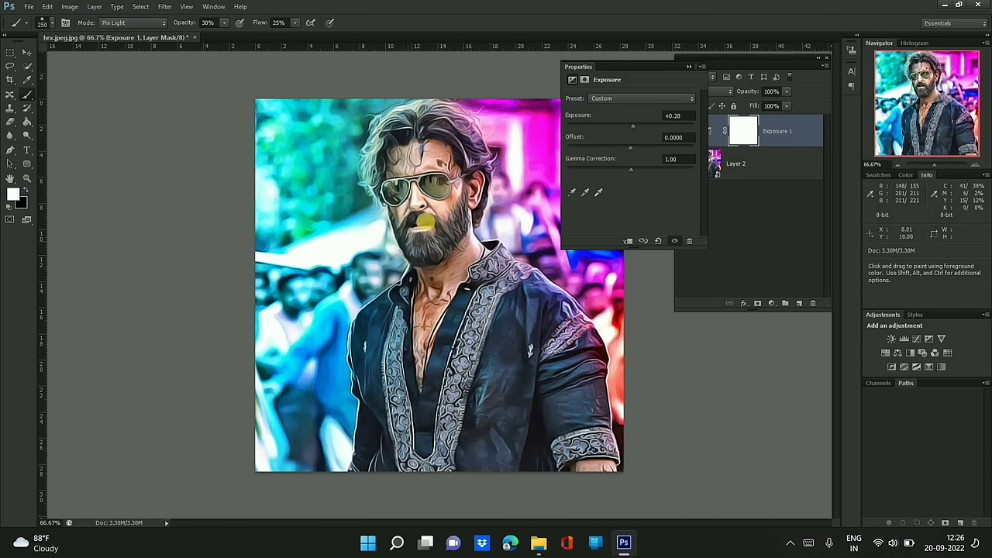
pyautogui.click(24, 52)
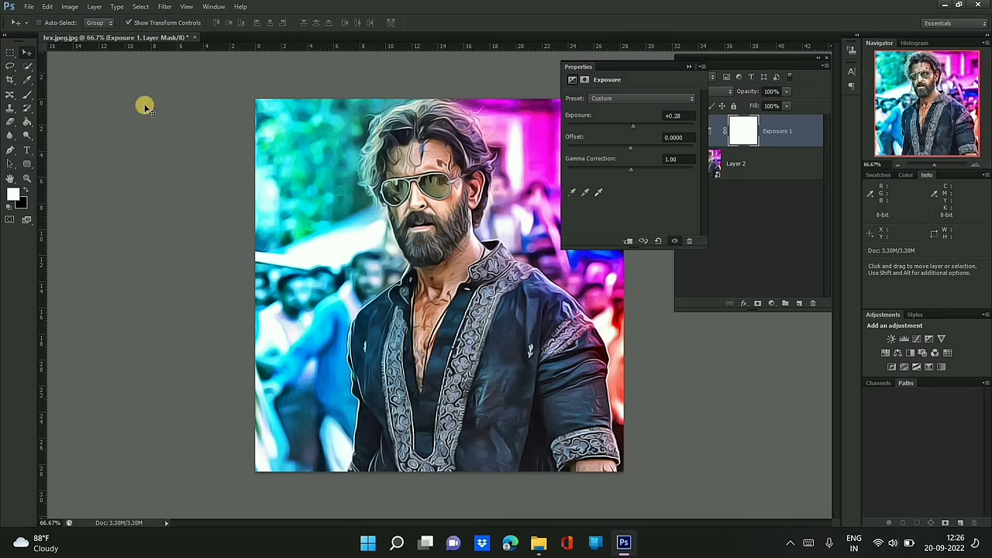
pyautogui.click(692, 69)
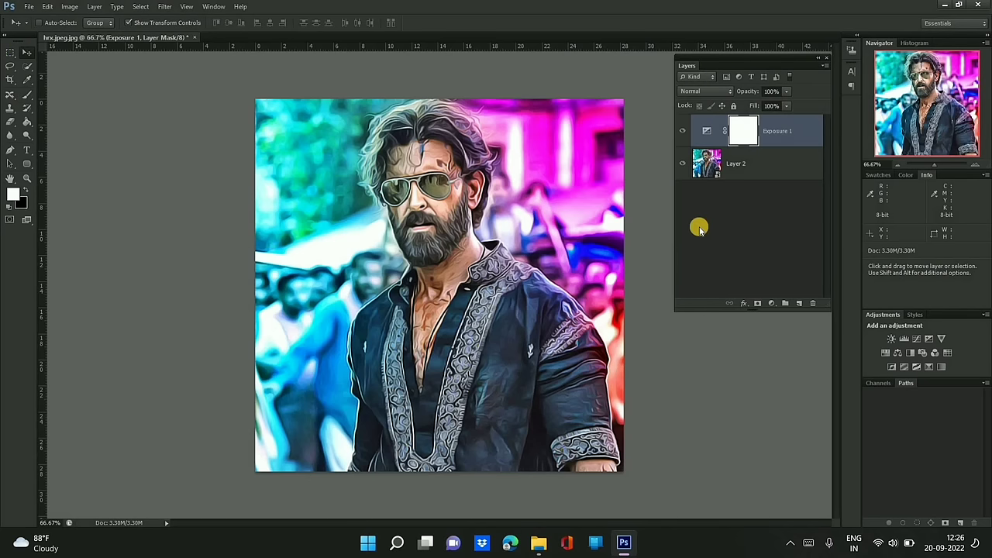